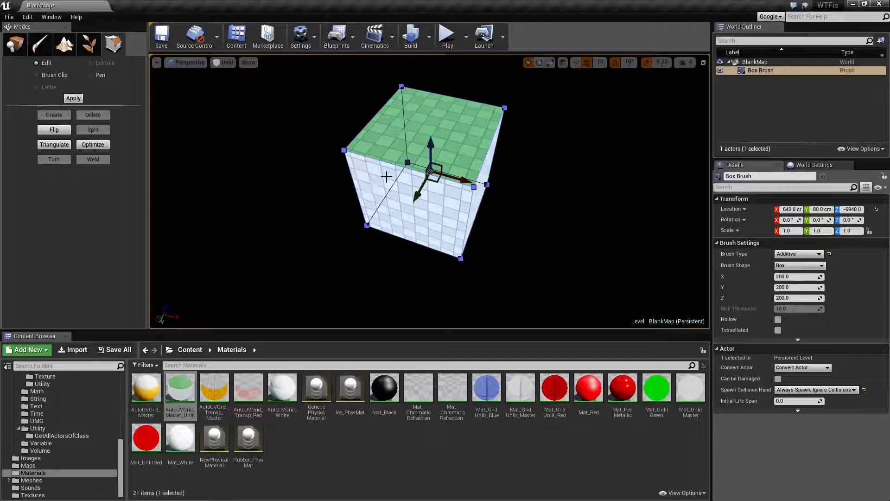
# Delete the box brush from the level
pyautogui.click(379, 188)
pyautogui.press('Escape')
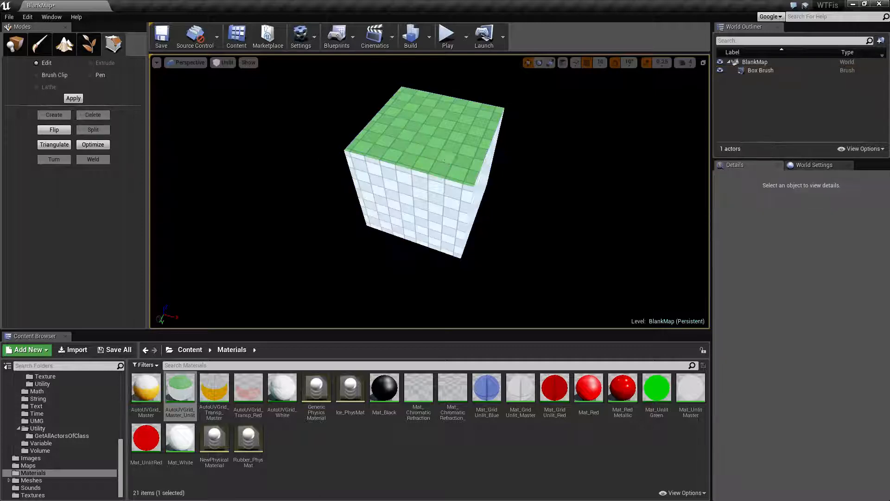
pyautogui.click(449, 161)
pyautogui.press('Delete')
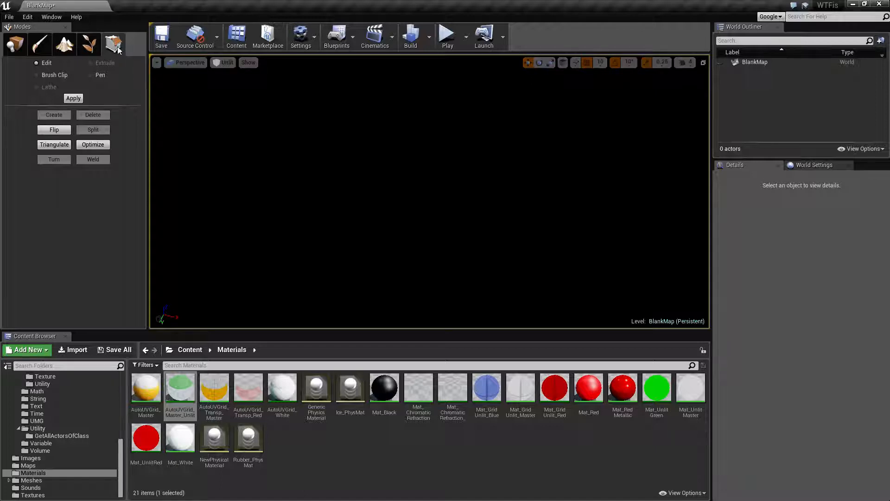
# Activate the Pen tool for geometry editing and switch the viewport to the top orthographic view
pyautogui.click(90, 75)
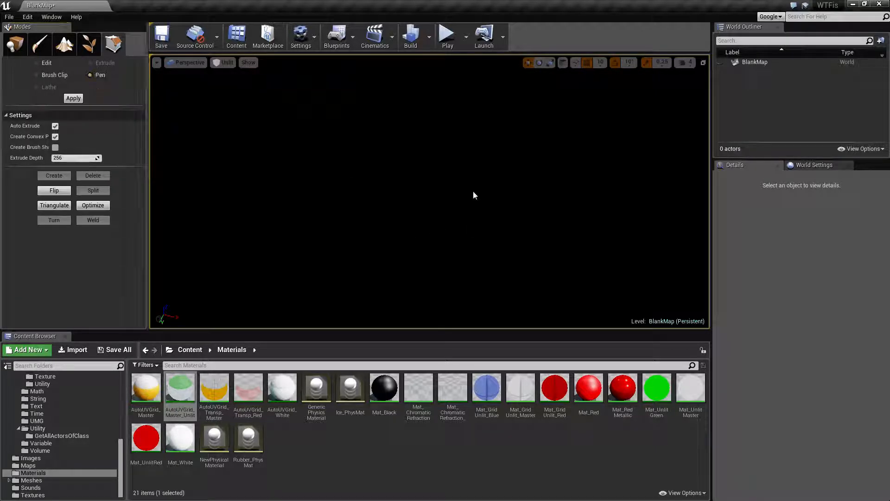
pyautogui.click(188, 65)
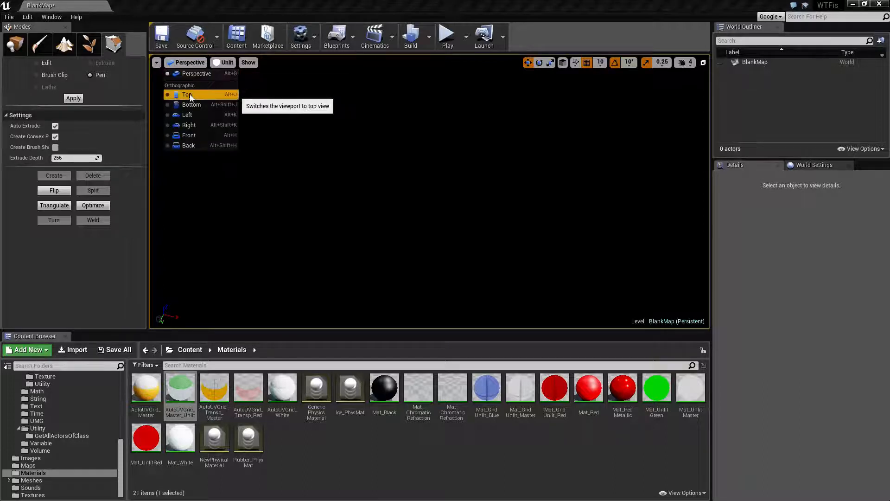
pyautogui.click(190, 94)
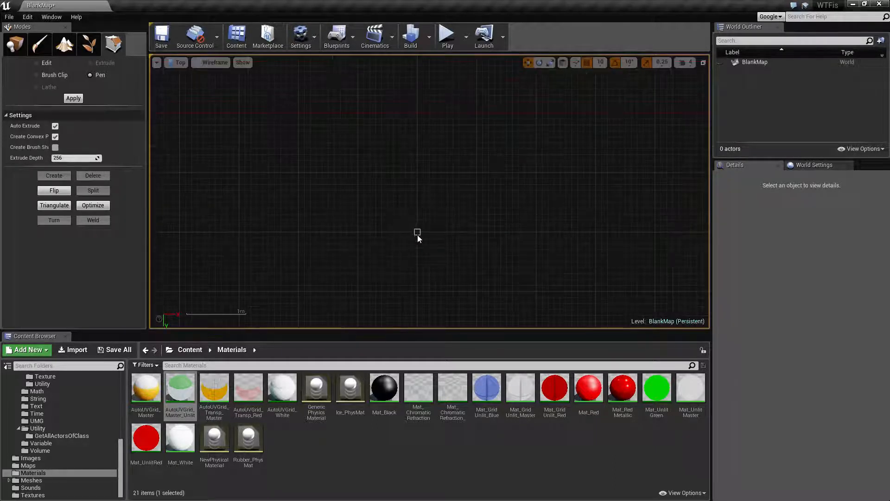
pyautogui.moveTo(417, 235); pyautogui.dragTo(443, 214, button='right')
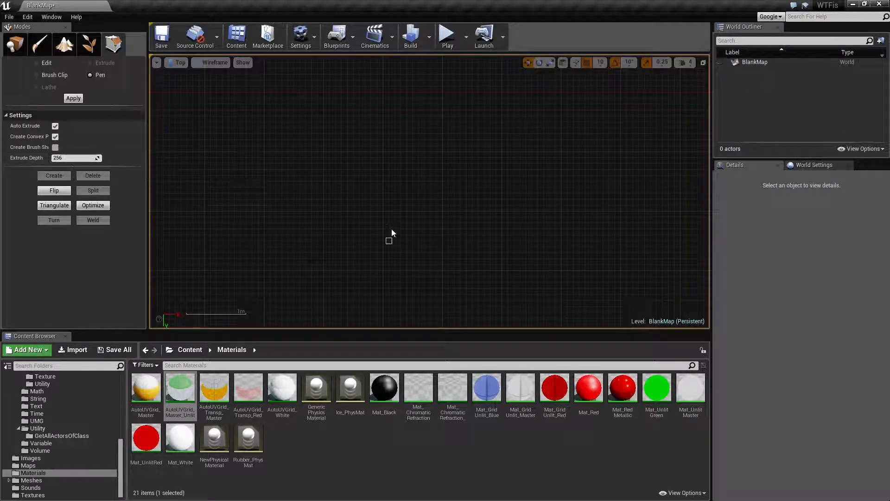
pyautogui.moveTo(429, 249); pyautogui.dragTo(374, 188, button='right')
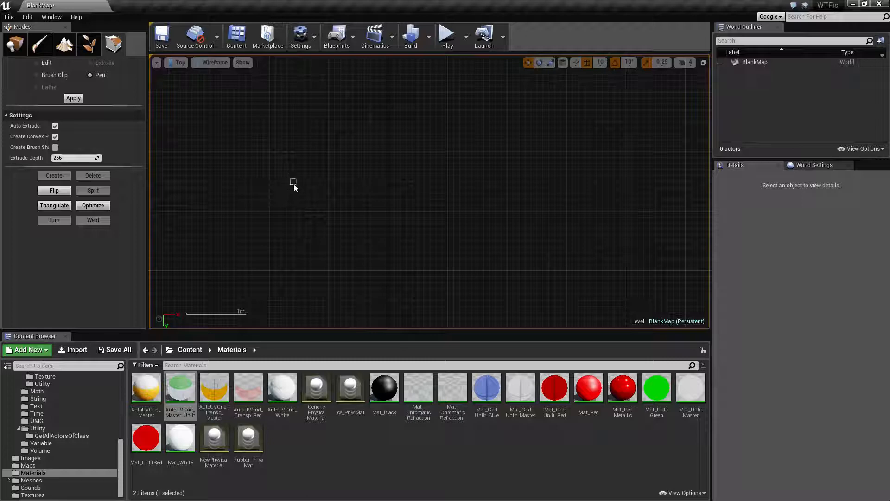
# Draw the stepped edge of a stair outline with the Pen tool, using 1 m horizontal and vertical segments
pyautogui.click(329, 153)
pyautogui.click(388, 212)
pyautogui.click(448, 212)
pyautogui.click(447, 272)
pyautogui.moveTo(510, 310); pyautogui.dragTo(508, 198, button='right')
pyautogui.moveTo(421, 183); pyautogui.dragTo(373, 251, button='right')
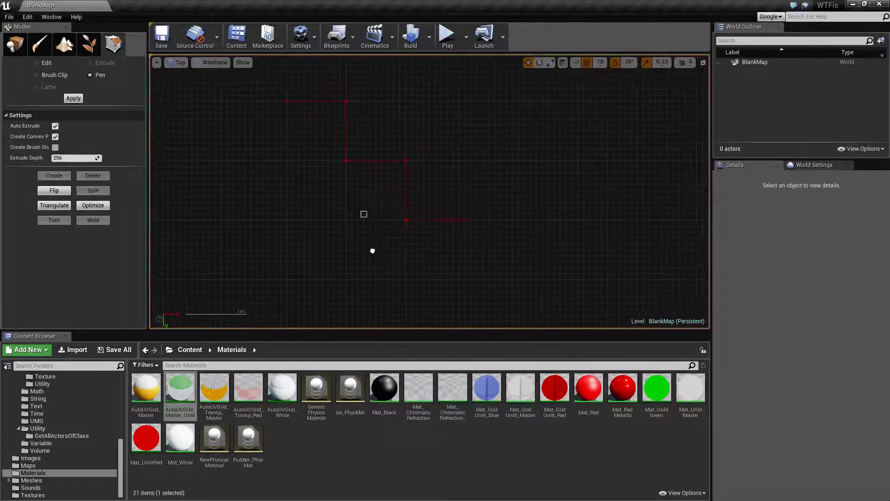
pyautogui.scroll(-3, 390, 246)
pyautogui.scroll(3, 402, 248)
pyautogui.moveTo(455, 249); pyautogui.dragTo(371, 245, button='right')
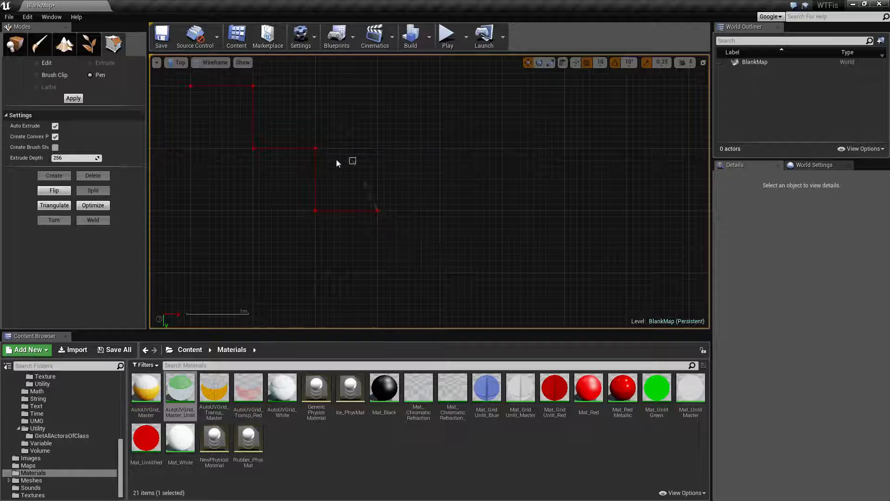
pyautogui.moveTo(372, 255); pyautogui.dragTo(456, 214, button='right')
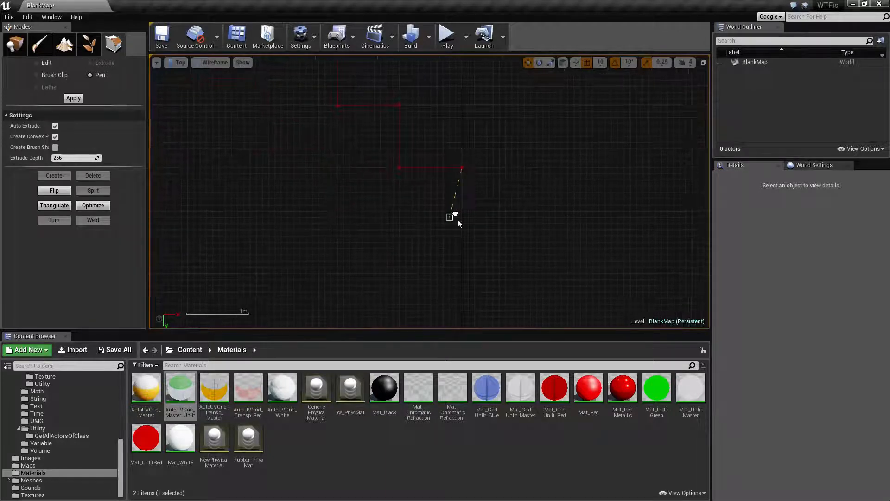
# Draw the stepped underside and straight back of the stair outline and close it into a brush with an extrude depth of 256
pyautogui.click(463, 230)
pyautogui.click(338, 231)
pyautogui.moveTo(290, 213)
pyautogui.mouseDown(button='right')
pyautogui.moveTo(298, 253)
pyautogui.moveTo(338, 294)
pyautogui.mouseUp(button='right')
pyautogui.click(263, 248)
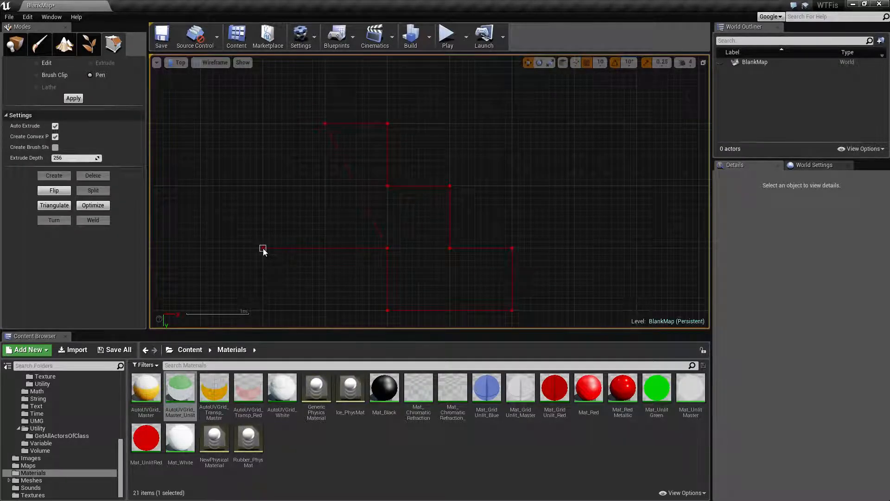
pyautogui.click(263, 124)
pyautogui.click(325, 124)
pyautogui.press('Return')
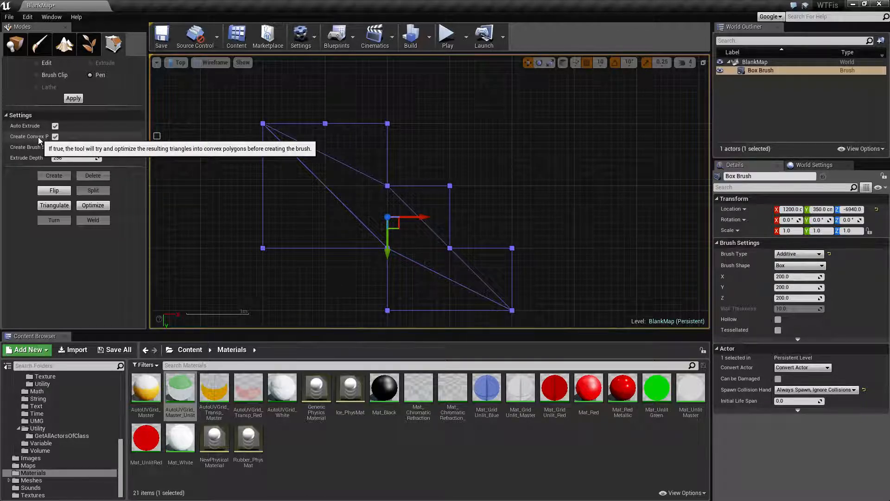
# Examine the extruded stair brush in the perspective view from several angles
pyautogui.moveTo(349, 308)
pyautogui.mouseDown(button='right')
pyautogui.moveTo(355, 266)
pyautogui.moveTo(360, 293)
pyautogui.mouseUp(button='right')
pyautogui.click(181, 62)
pyautogui.click(194, 75)
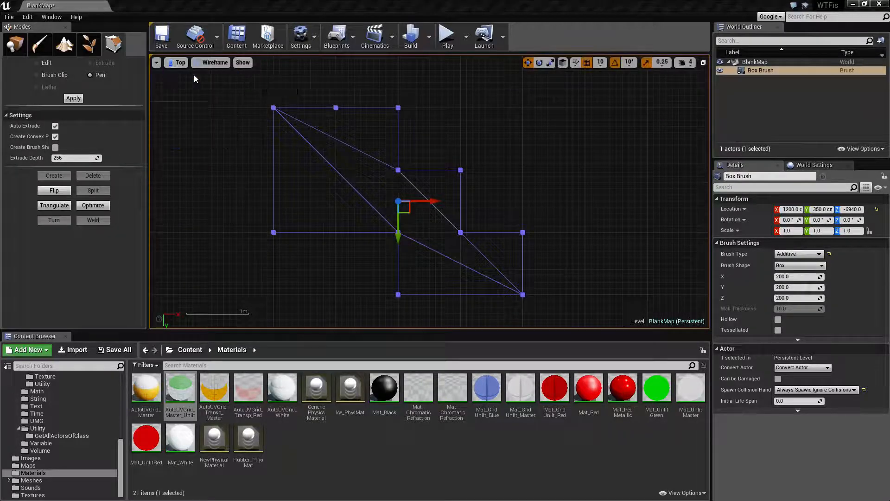
pyautogui.click(664, 304)
pyautogui.press('f')
pyautogui.press('s')
pyautogui.moveTo(528, 240)
pyautogui.mouseDown(button='right')
pyautogui.moveTo(580, 223)
pyautogui.moveTo(594, 241)
pyautogui.mouseUp(button='right')
pyautogui.press('d')
pyautogui.moveTo(530, 244)
pyautogui.mouseDown(button='right')
pyautogui.moveTo(557, 260)
pyautogui.moveTo(506, 245)
pyautogui.moveTo(492, 232)
pyautogui.moveTo(520, 227)
pyautogui.moveTo(529, 213)
pyautogui.moveTo(584, 209)
pyautogui.mouseUp(button='right')
pyautogui.click(530, 243)
pyautogui.press('w')
pyautogui.press('s')
pyautogui.moveTo(445, 190); pyautogui.dragTo(427, 179, button='right')
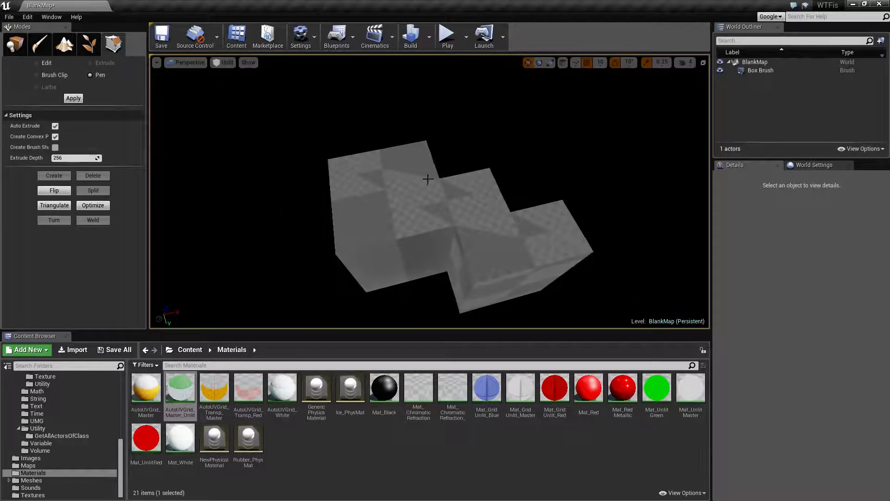
# Optimize the stair brush's geometry and select individual top faces to check how the polygons are merged
pyautogui.click(427, 179)
pyautogui.click(92, 205)
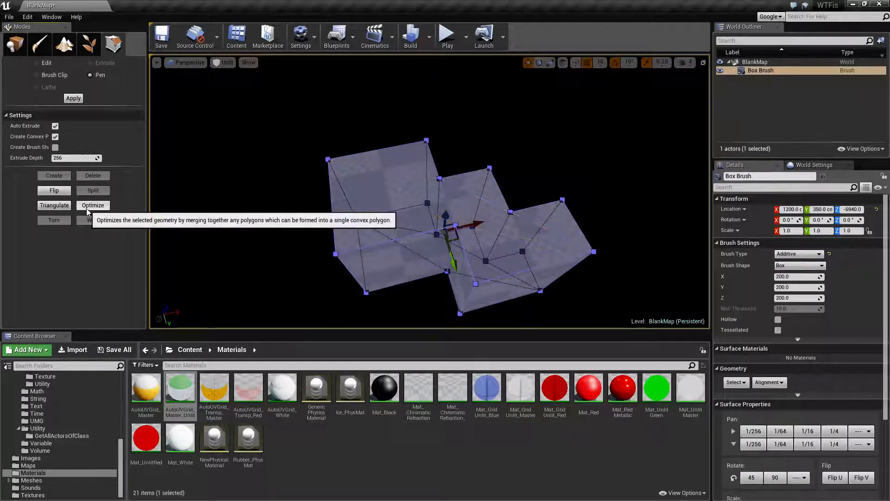
pyautogui.click(506, 158)
pyautogui.click(426, 202)
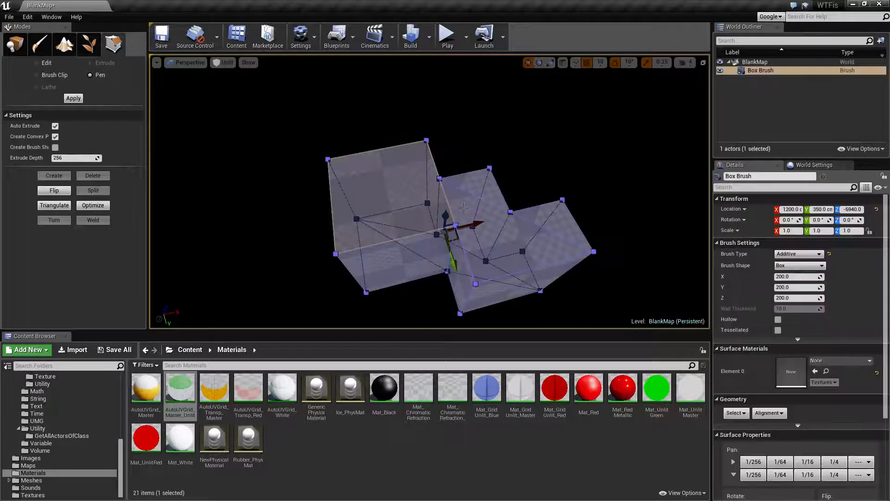
pyautogui.click(498, 232)
pyautogui.click(553, 221)
pyautogui.click(482, 195)
pyautogui.click(381, 178)
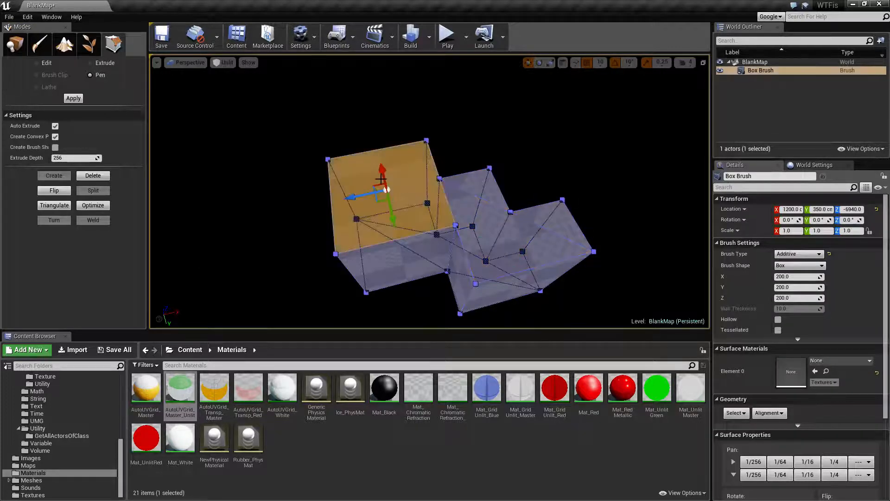
pyautogui.press('Escape')
# Select a triangular face at the end of the stair brush and optimize the brush geometry again
pyautogui.moveTo(390, 188)
pyautogui.mouseDown(button='right')
pyautogui.moveTo(436, 209)
pyautogui.moveTo(433, 266)
pyautogui.moveTo(464, 262)
pyautogui.moveTo(328, 187)
pyautogui.mouseUp(button='right')
pyautogui.click(489, 257)
pyautogui.click(343, 191)
pyautogui.moveTo(470, 246)
pyautogui.mouseDown(button='right')
pyautogui.moveTo(514, 208)
pyautogui.moveTo(512, 232)
pyautogui.moveTo(501, 218)
pyautogui.mouseUp(button='right')
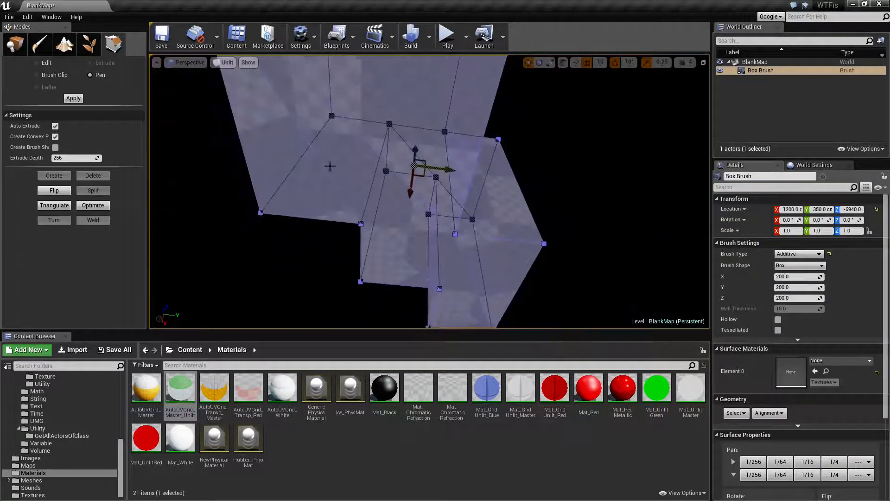
pyautogui.click(309, 162)
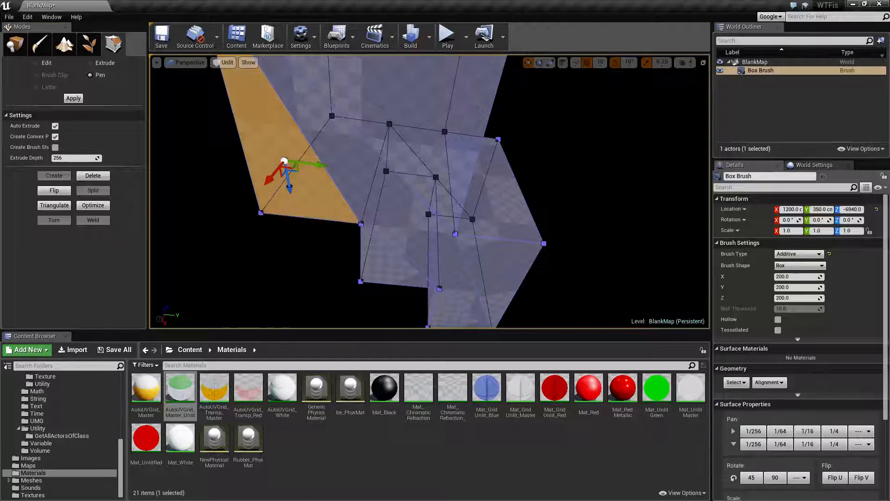
pyautogui.click(94, 205)
pyautogui.click(92, 206)
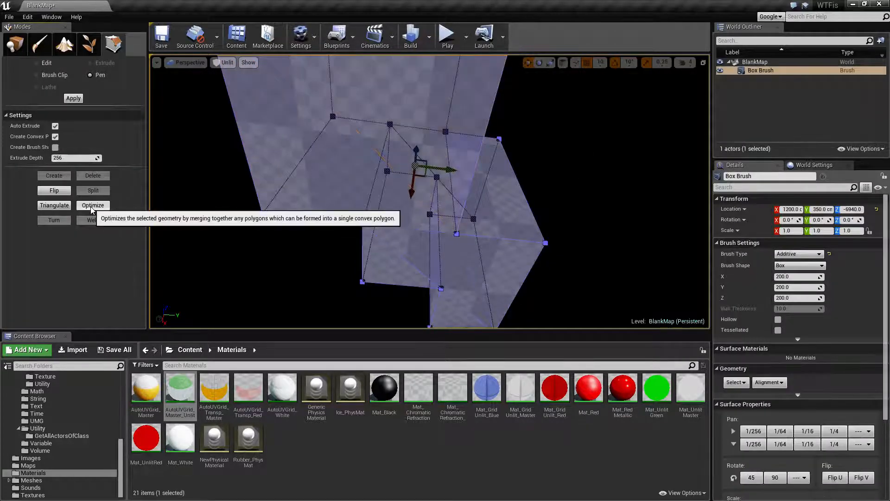
# Select all surfaces belonging to the stair brush, and triangulate and optimize its geometry
pyautogui.click(554, 159)
pyautogui.click(436, 154)
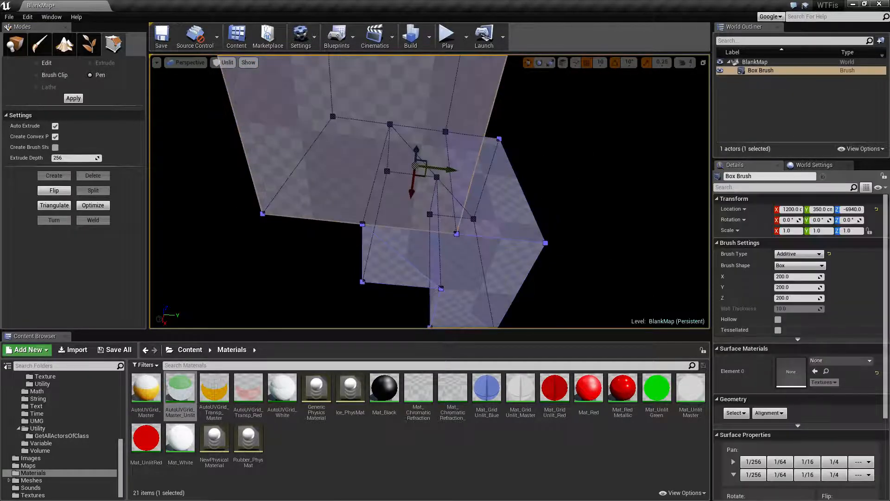
pyautogui.click(533, 155)
pyautogui.click(437, 155)
pyautogui.click(737, 413)
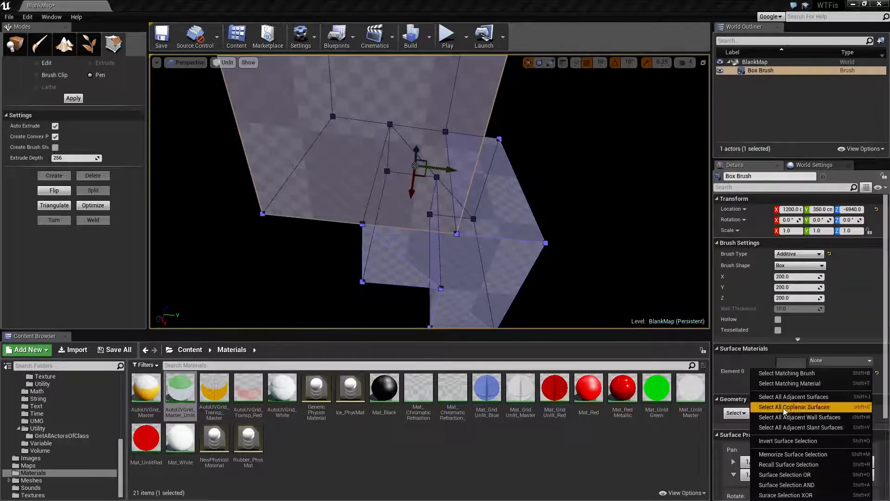
pyautogui.click(798, 376)
pyautogui.click(52, 207)
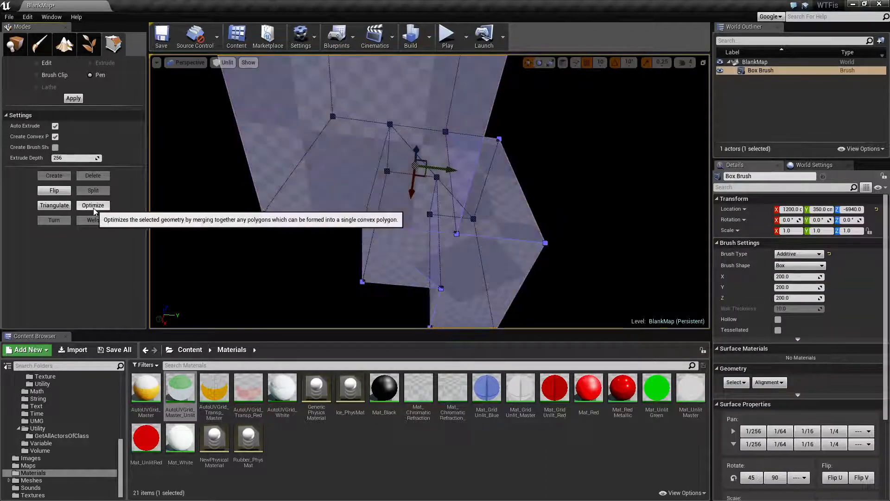
# Inspect the stair brush from several sides, selecting individual faces to check their polygons
pyautogui.click(560, 210)
pyautogui.scroll(-10, 560, 210)
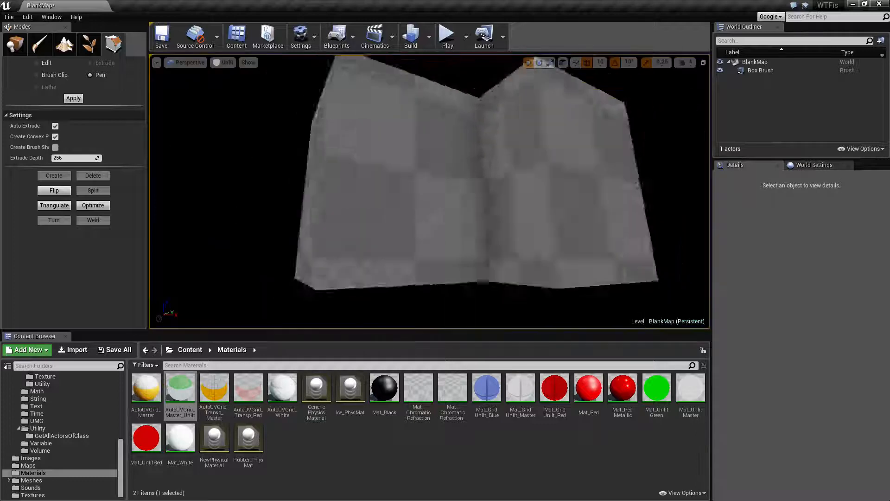
pyautogui.click(486, 164)
pyautogui.click(518, 170)
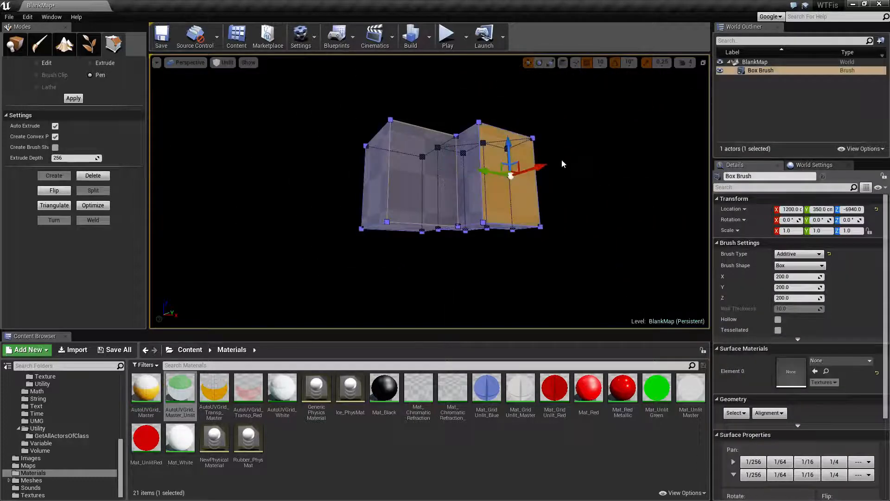
pyautogui.scroll(8, 518, 169)
pyautogui.moveTo(518, 169)
pyautogui.mouseDown(button='right')
pyautogui.moveTo(518, 185)
pyautogui.moveTo(518, 167)
pyautogui.moveTo(491, 153)
pyautogui.moveTo(482, 130)
pyautogui.moveTo(501, 187)
pyautogui.moveTo(454, 187)
pyautogui.moveTo(533, 214)
pyautogui.mouseUp(button='right')
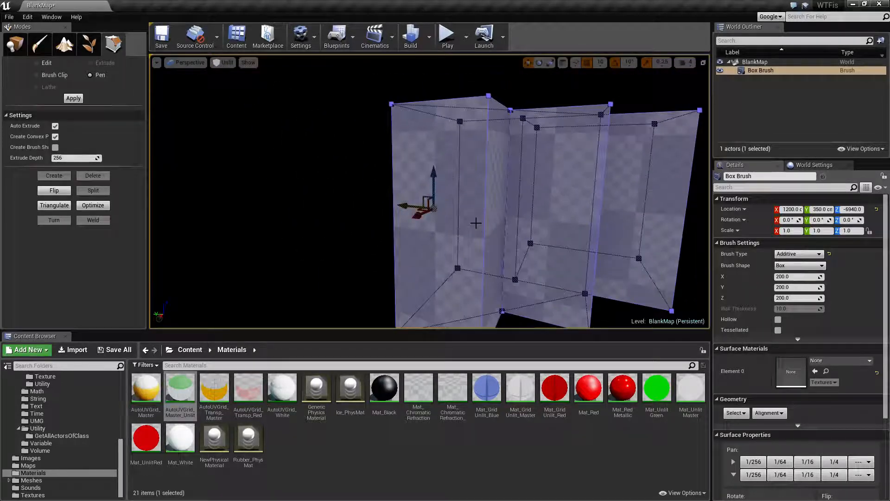
pyautogui.click(533, 209)
pyautogui.moveTo(486, 190)
pyautogui.mouseDown(button='right')
pyautogui.moveTo(486, 176)
pyautogui.moveTo(464, 186)
pyautogui.moveTo(463, 153)
pyautogui.moveTo(459, 185)
pyautogui.moveTo(469, 199)
pyautogui.moveTo(488, 188)
pyautogui.mouseUp(button='right')
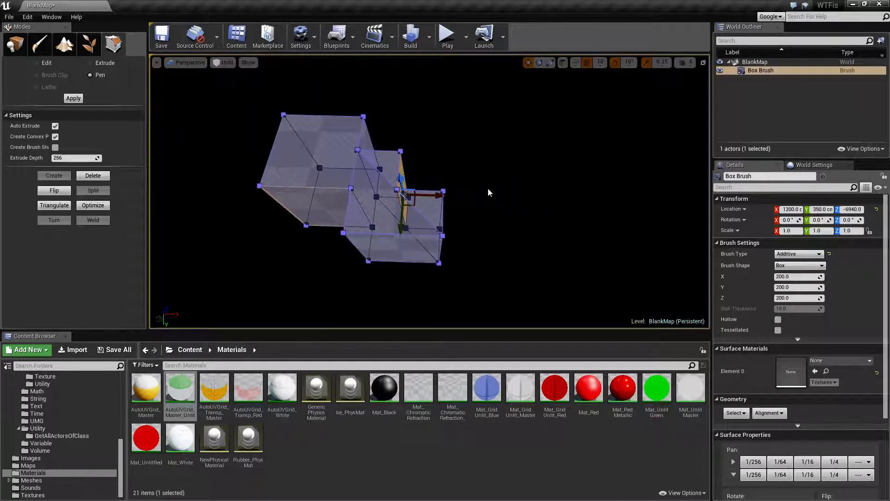
pyautogui.click(488, 188)
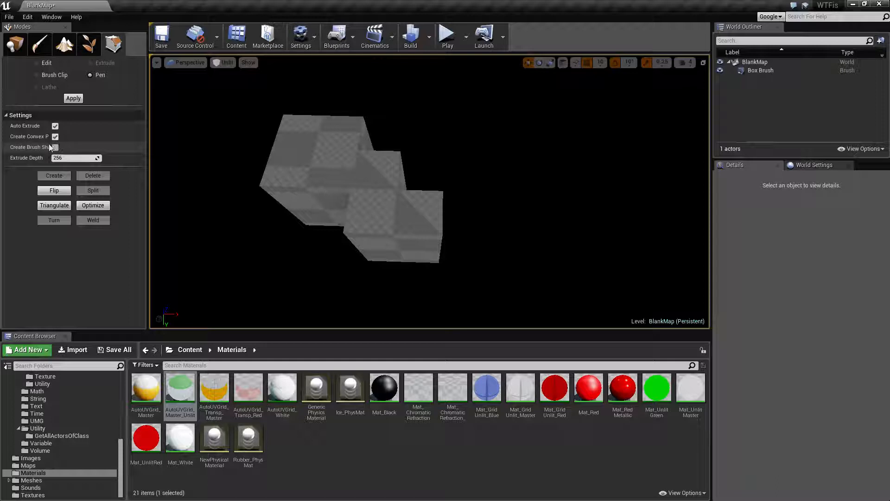
# Widen the Pen settings' label column, return to the top view and turn off Auto Extrude
pyautogui.moveTo(50, 148); pyautogui.dragTo(63, 148)
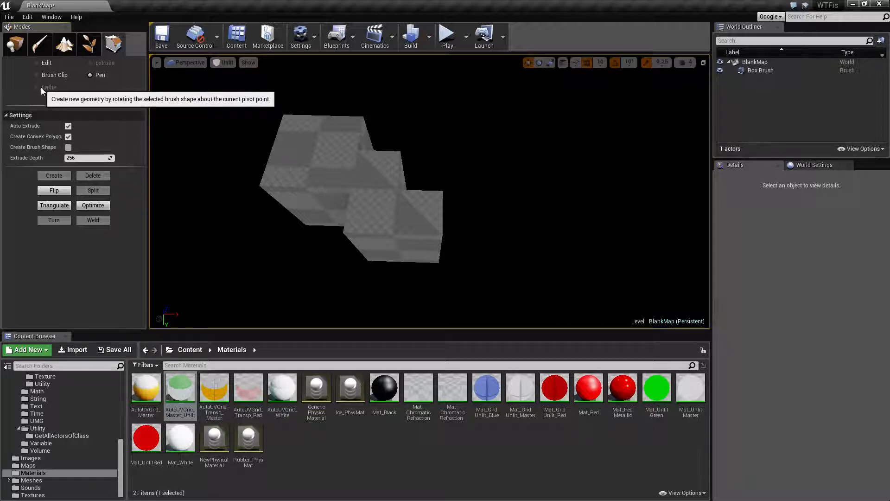
pyautogui.moveTo(459, 179)
pyautogui.mouseDown(button='right')
pyautogui.moveTo(395, 174)
pyautogui.moveTo(499, 168)
pyautogui.moveTo(395, 129)
pyautogui.moveTo(326, 151)
pyautogui.moveTo(232, 151)
pyautogui.mouseUp(button='right')
pyautogui.click(431, 165)
pyautogui.click(186, 62)
pyautogui.click(196, 90)
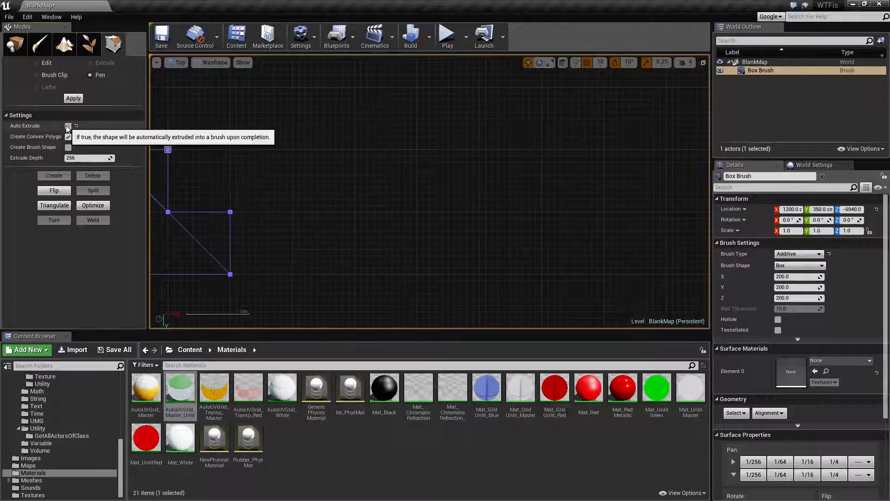
pyautogui.click(68, 126)
pyautogui.moveTo(409, 230); pyautogui.dragTo(370, 238, button='right')
# Draw the stepped edge of a second stair outline beside the first brush, using 1 m segments
pyautogui.click(316, 158)
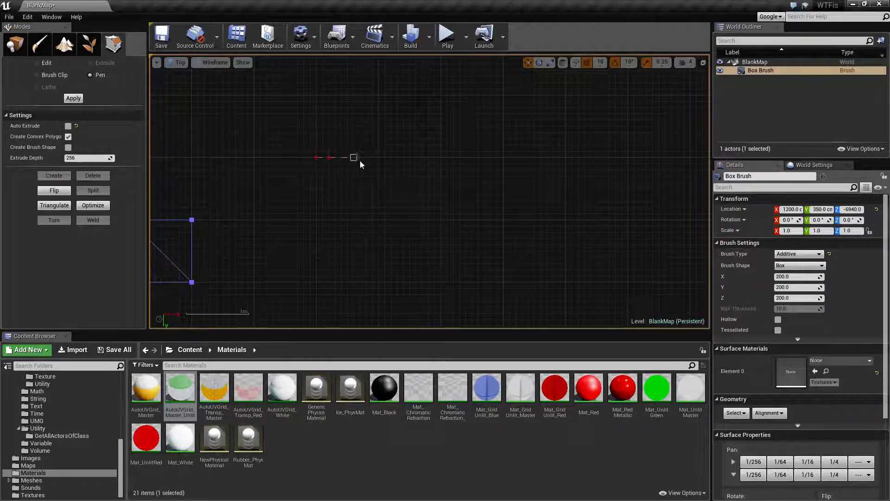
pyautogui.click(379, 158)
pyautogui.click(379, 220)
pyautogui.click(441, 220)
pyautogui.click(440, 282)
pyautogui.click(503, 282)
pyautogui.moveTo(487, 312); pyautogui.dragTo(493, 175, button='right')
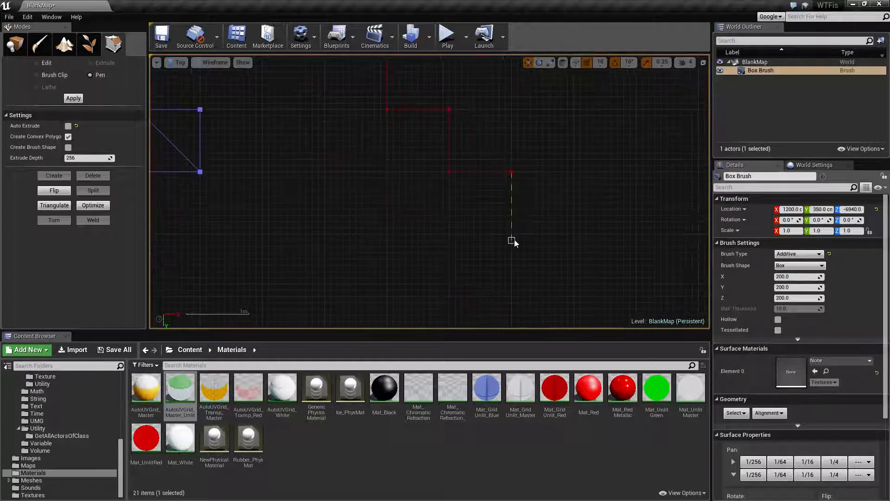
# Close the second stair outline with a straight 3 m base and back to create a flat shape, and show it in perspective
pyautogui.click(511, 234)
pyautogui.click(324, 234)
pyautogui.moveTo(350, 119); pyautogui.dragTo(324, 135, button='right')
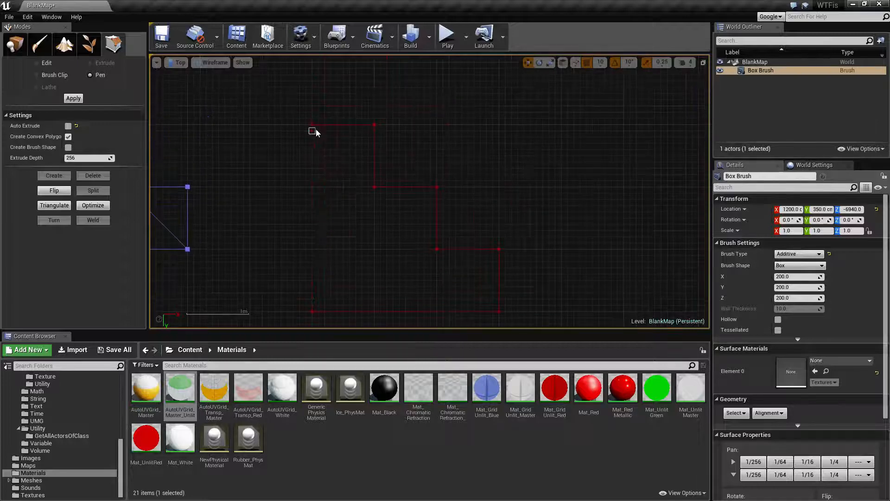
pyautogui.click(314, 132)
pyautogui.press('Return')
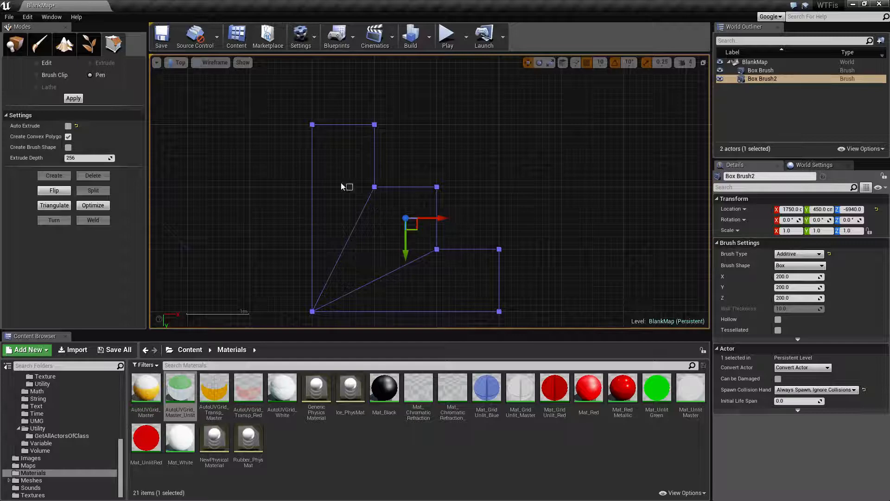
pyautogui.click(180, 64)
pyautogui.click(185, 74)
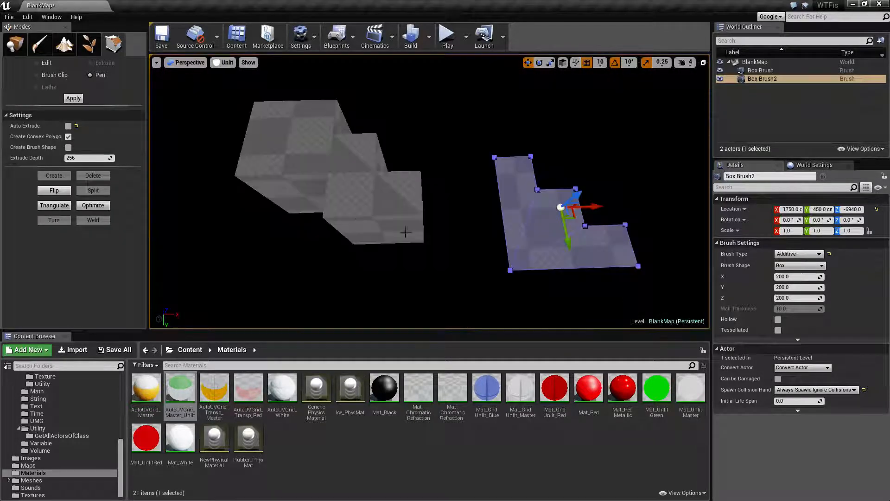
# Select a face of the flat stair brush beside the extruded one and optimize the brush's polygons
pyautogui.moveTo(406, 231)
pyautogui.mouseDown(button='right')
pyautogui.moveTo(405, 139)
pyautogui.moveTo(405, 297)
pyautogui.moveTo(406, 186)
pyautogui.moveTo(173, 234)
pyautogui.mouseUp(button='right')
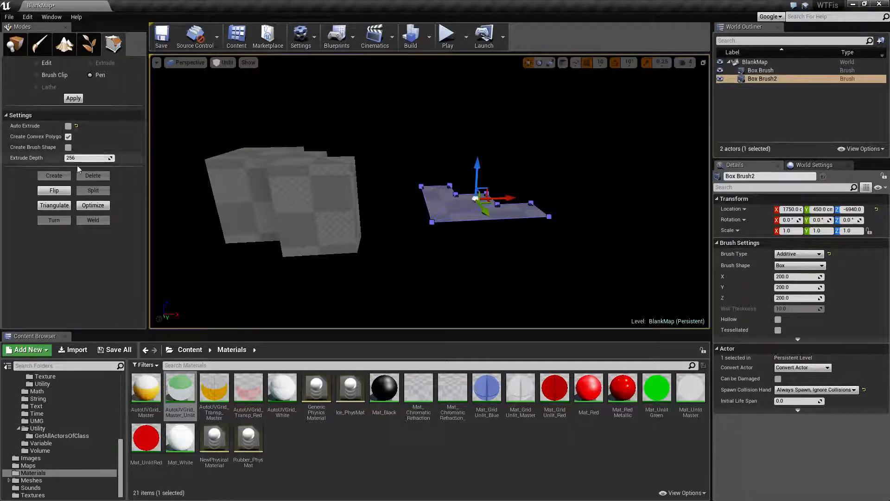
pyautogui.click(367, 211)
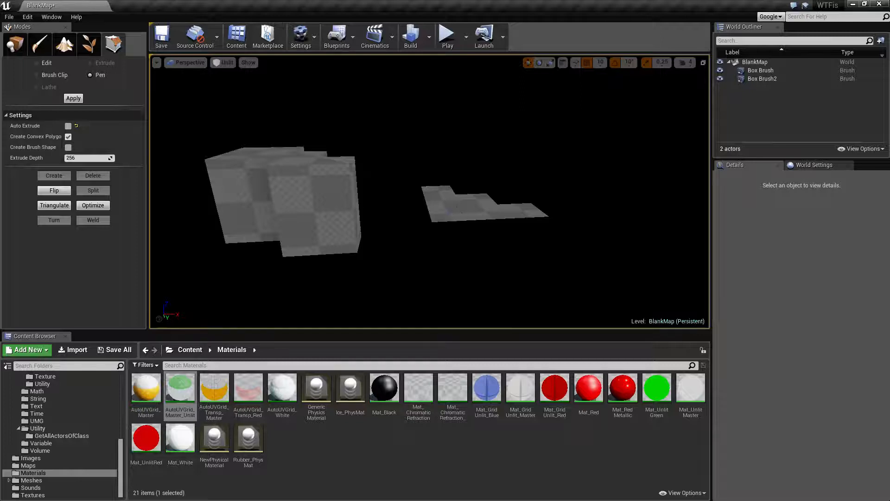
pyautogui.click(457, 206)
pyautogui.moveTo(457, 206)
pyautogui.mouseDown(button='right')
pyautogui.moveTo(482, 184)
pyautogui.moveTo(487, 157)
pyautogui.moveTo(487, 218)
pyautogui.mouseUp(button='right')
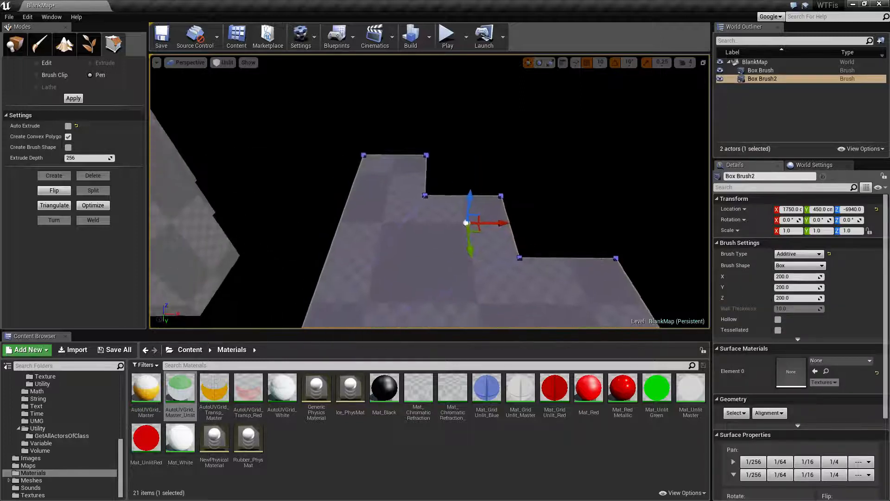
pyautogui.moveTo(405, 169); pyautogui.dragTo(405, 214, button='right')
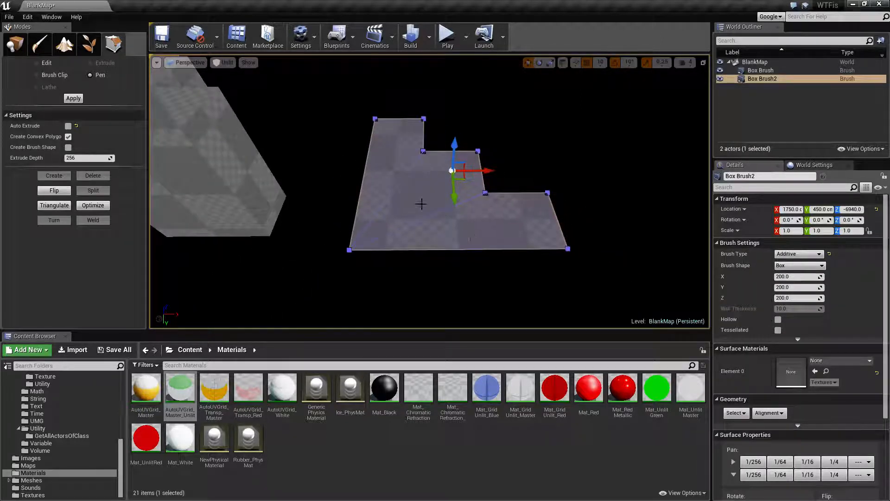
pyautogui.click(93, 205)
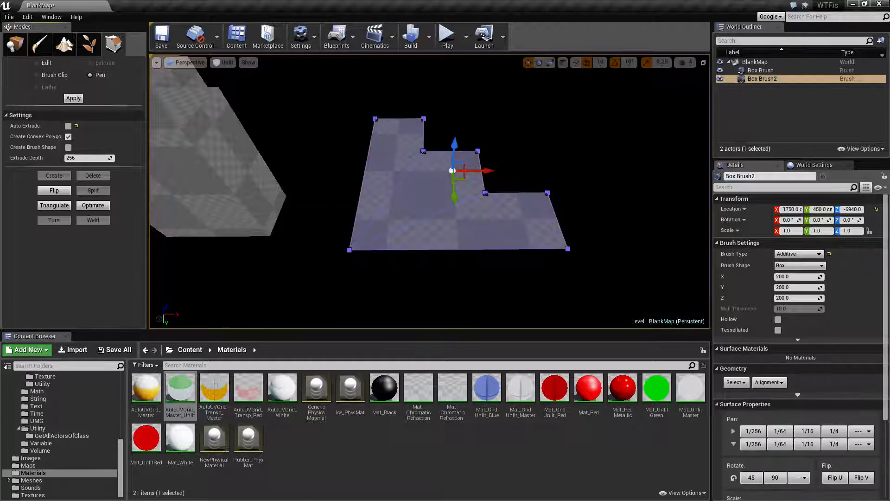
# Examine how the flat stair brush is divided into polygons by selecting its faces one by one
pyautogui.click(452, 170)
pyautogui.click(420, 225)
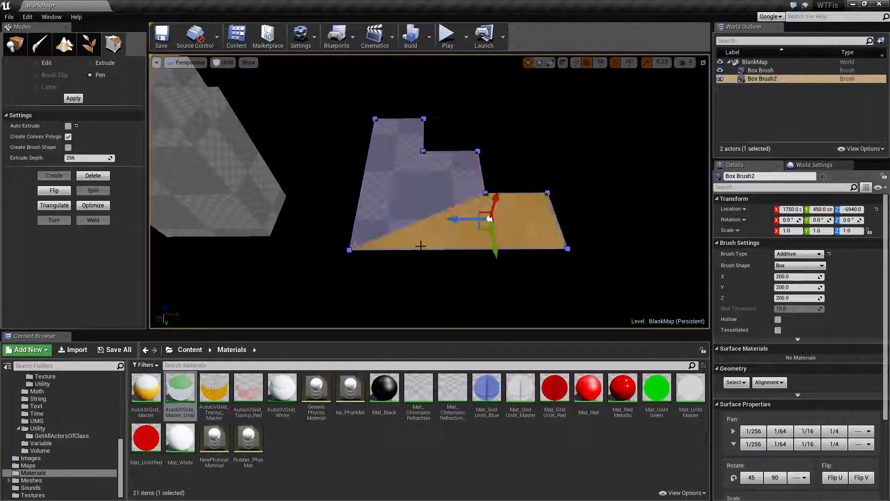
pyautogui.moveTo(420, 248); pyautogui.dragTo(423, 248, button='right')
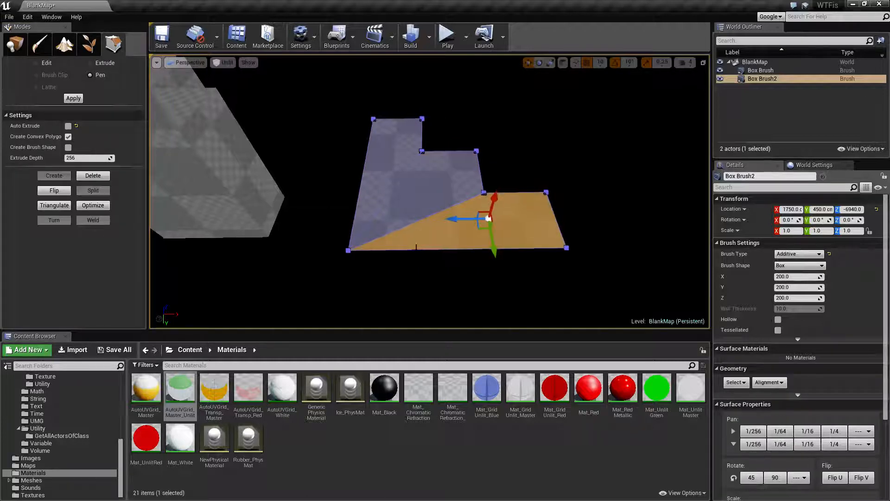
pyautogui.click(550, 135)
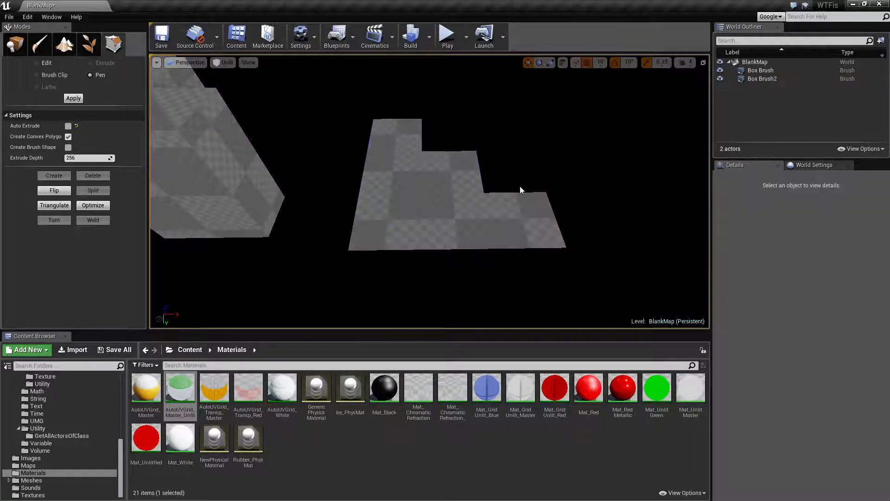
pyautogui.click(448, 219)
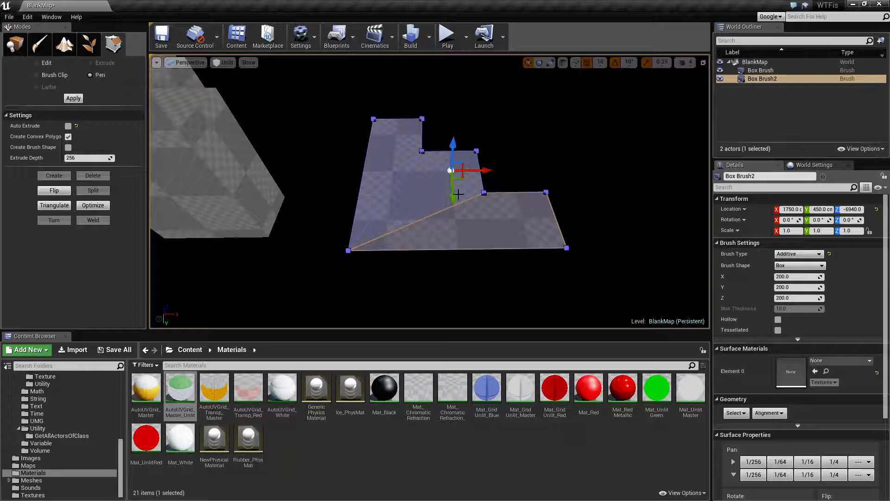
pyautogui.click(494, 174)
pyautogui.click(450, 197)
pyautogui.click(427, 193)
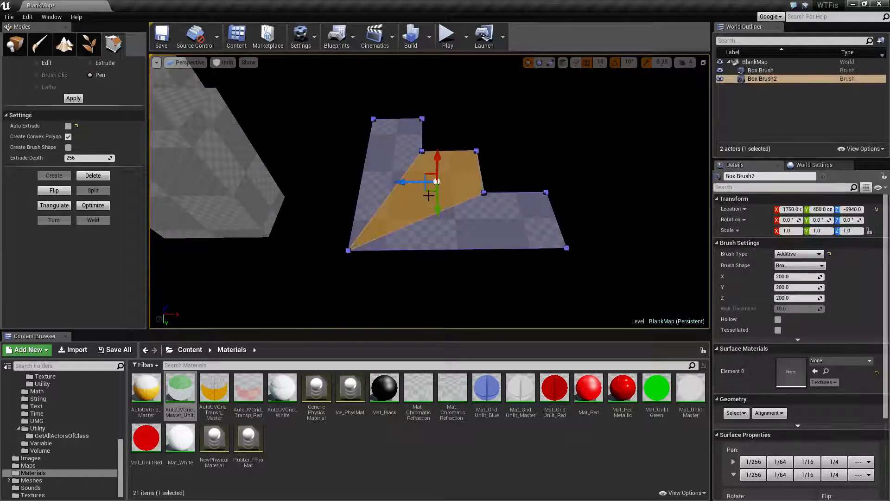
pyautogui.click(385, 160)
pyautogui.click(436, 201)
pyautogui.click(464, 224)
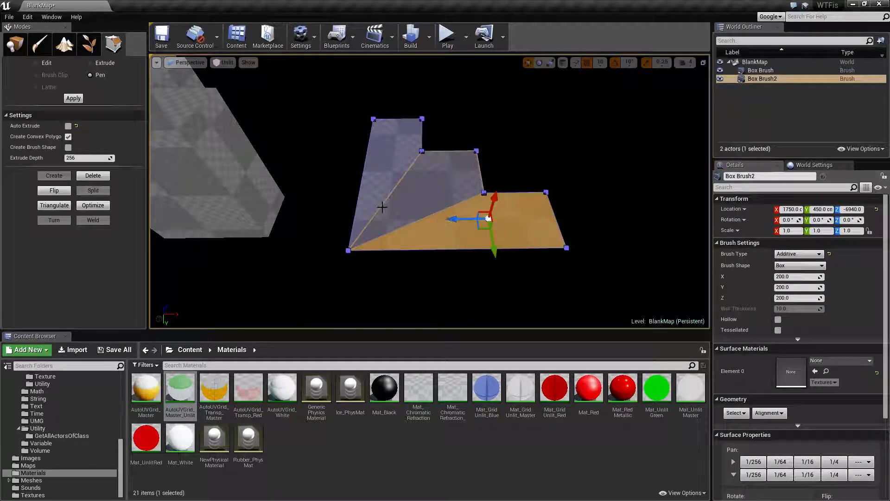
pyautogui.click(378, 270)
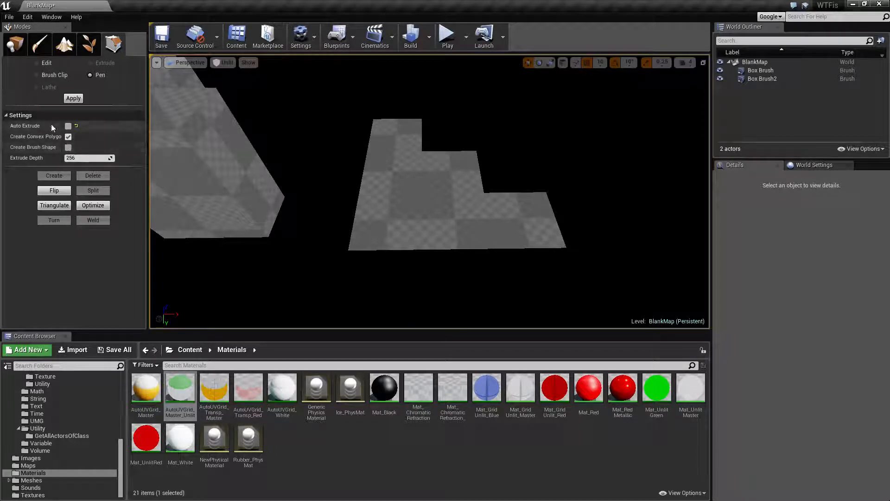
# In the right view, draw a closed rectangle about 3 m wide and 1.1 m tall directly below the flat stair brush's edge
pyautogui.click(451, 239)
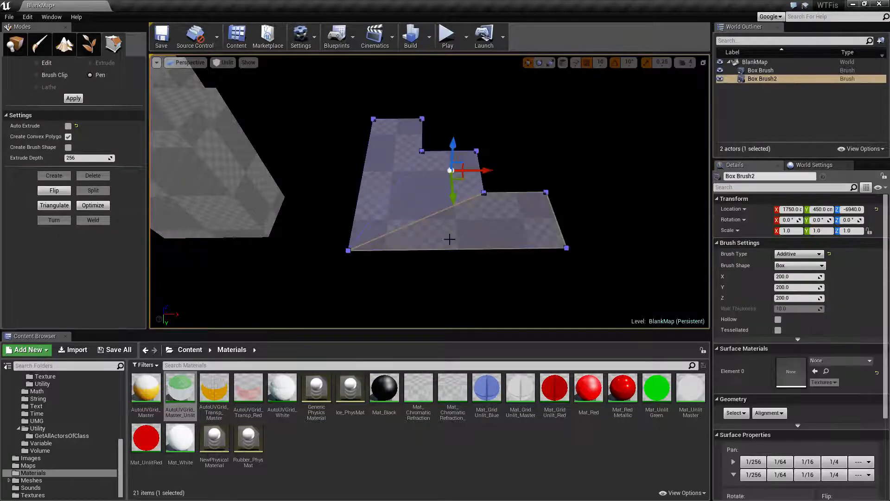
pyautogui.moveTo(451, 240)
pyautogui.mouseDown(button='right')
pyautogui.moveTo(450, 154)
pyautogui.moveTo(451, 302)
pyautogui.mouseUp(button='right')
pyautogui.moveTo(312, 218); pyautogui.dragTo(312, 93, button='right')
pyautogui.click(186, 63)
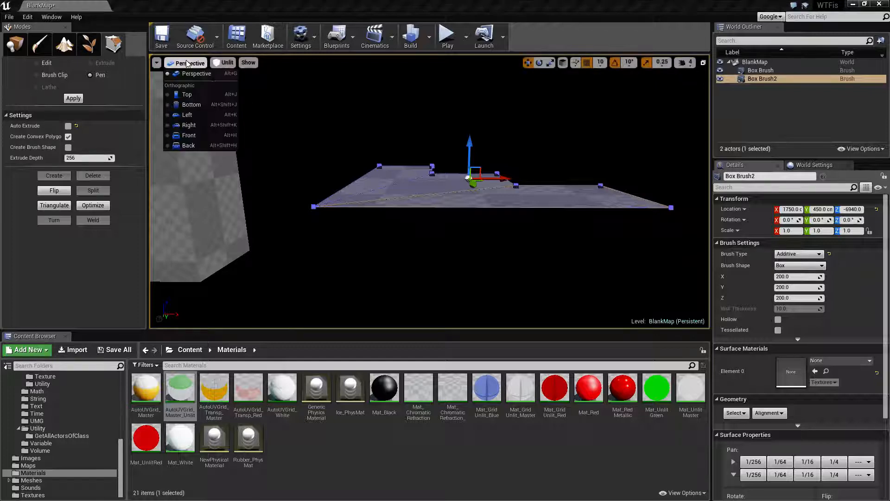
pyautogui.click(212, 126)
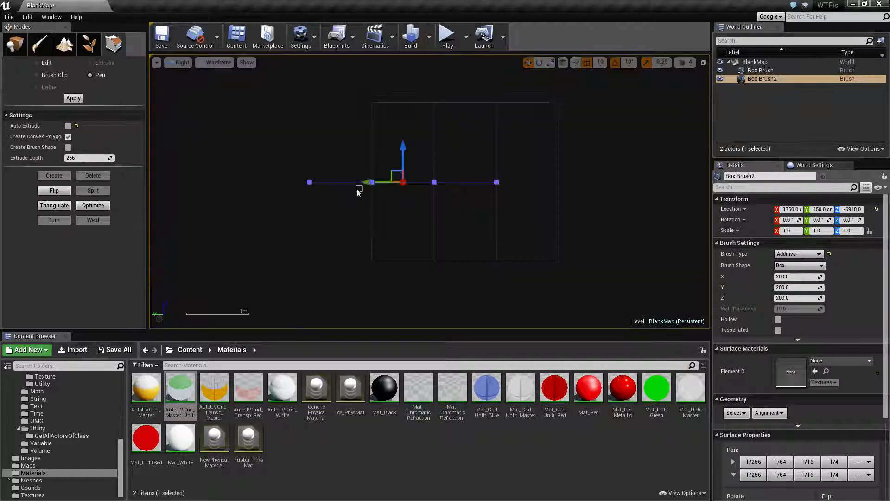
pyautogui.moveTo(358, 192); pyautogui.dragTo(375, 188, button='right')
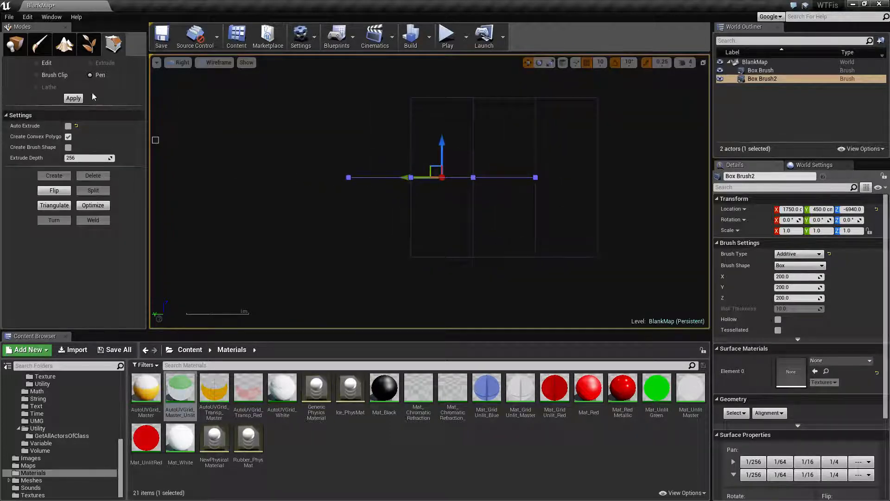
pyautogui.click(348, 178)
pyautogui.click(349, 246)
pyautogui.click(535, 246)
pyautogui.click(536, 177)
pyautogui.press('Return')
# In the perspective view, move the new rectangle brush along X to 1900, against the end of the flat stair
pyautogui.click(177, 62)
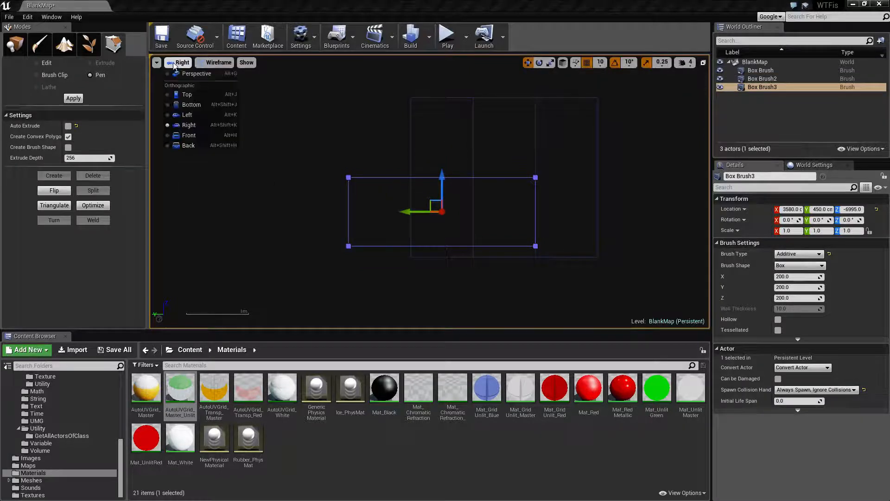
pyautogui.click(185, 74)
pyautogui.moveTo(325, 185)
pyautogui.mouseDown(button='right')
pyautogui.moveTo(429, 192)
pyautogui.moveTo(371, 200)
pyautogui.moveTo(413, 207)
pyautogui.mouseUp(button='right')
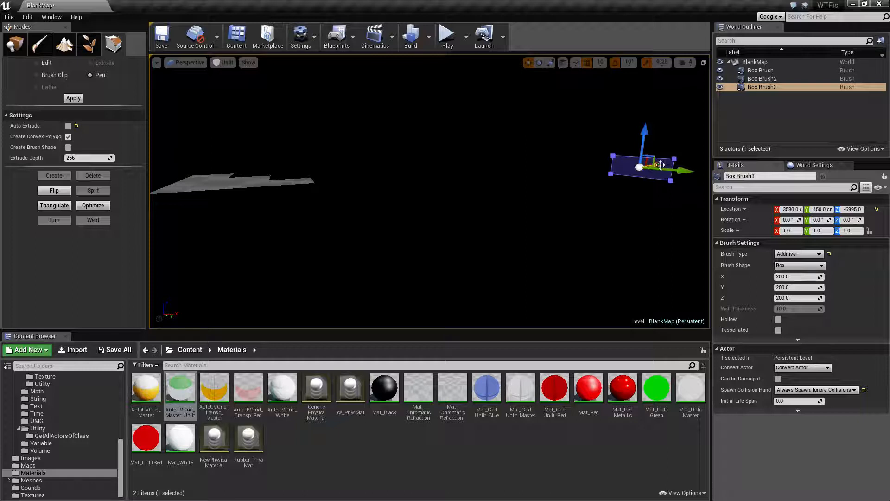
pyautogui.moveTo(661, 165); pyautogui.dragTo(382, 211)
pyautogui.moveTo(382, 210)
pyautogui.mouseDown(button='right')
pyautogui.moveTo(359, 209)
pyautogui.moveTo(418, 260)
pyautogui.moveTo(381, 218)
pyautogui.moveTo(324, 227)
pyautogui.moveTo(353, 200)
pyautogui.moveTo(359, 217)
pyautogui.moveTo(344, 223)
pyautogui.moveTo(407, 212)
pyautogui.mouseUp(button='right')
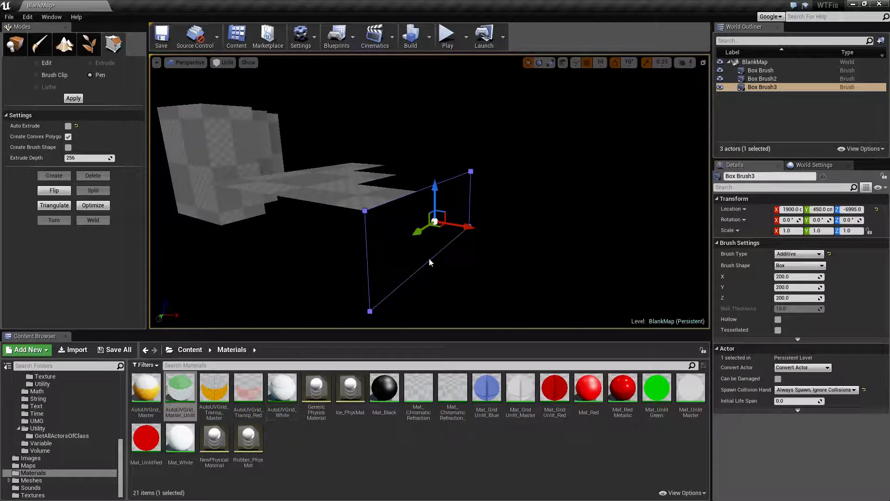
# Select the rectangle brush's four corner vertices in order around its outline and create a polygon from them
pyautogui.click(370, 311)
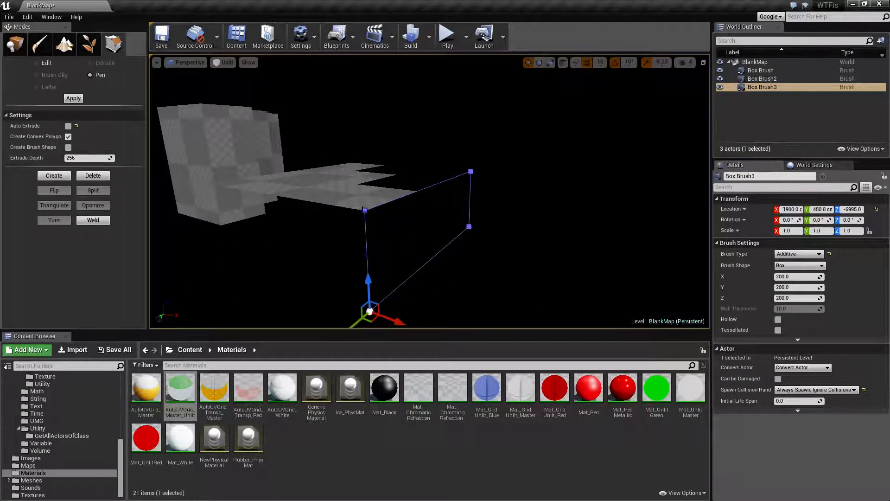
pyautogui.click(365, 210)
pyautogui.keyDown('ctrl'); pyautogui.click(470, 171); pyautogui.keyUp('ctrl')
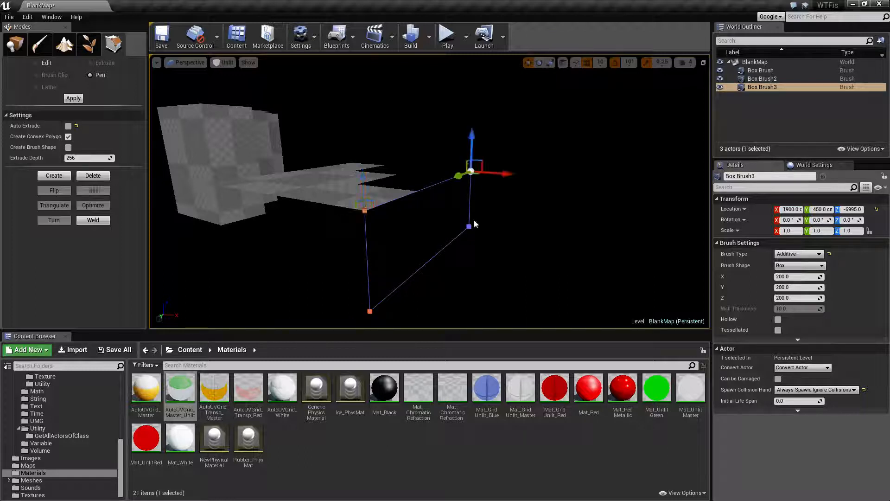
pyautogui.keyDown('ctrl'); pyautogui.click(469, 227); pyautogui.keyUp('ctrl')
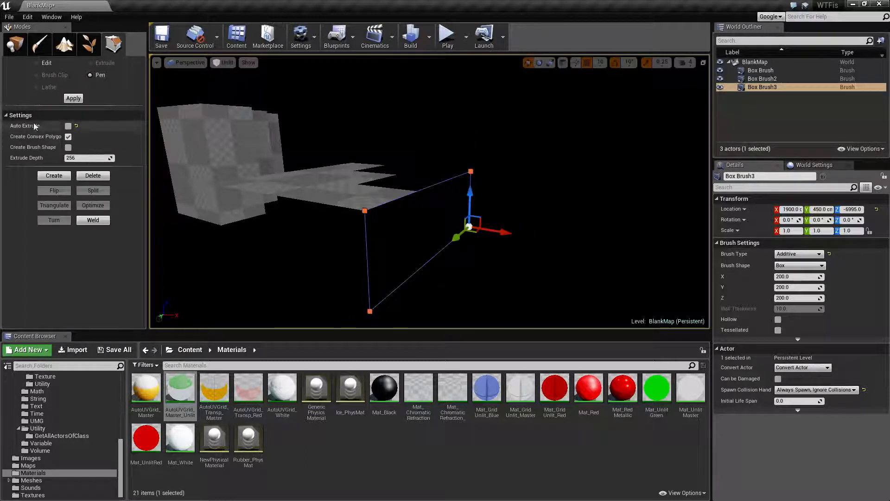
pyautogui.click(54, 175)
pyautogui.click(445, 268)
pyautogui.moveTo(444, 268)
pyautogui.mouseDown(button='right')
pyautogui.moveTo(418, 264)
pyautogui.moveTo(445, 260)
pyautogui.moveTo(431, 250)
pyautogui.moveTo(441, 274)
pyautogui.mouseUp(button='right')
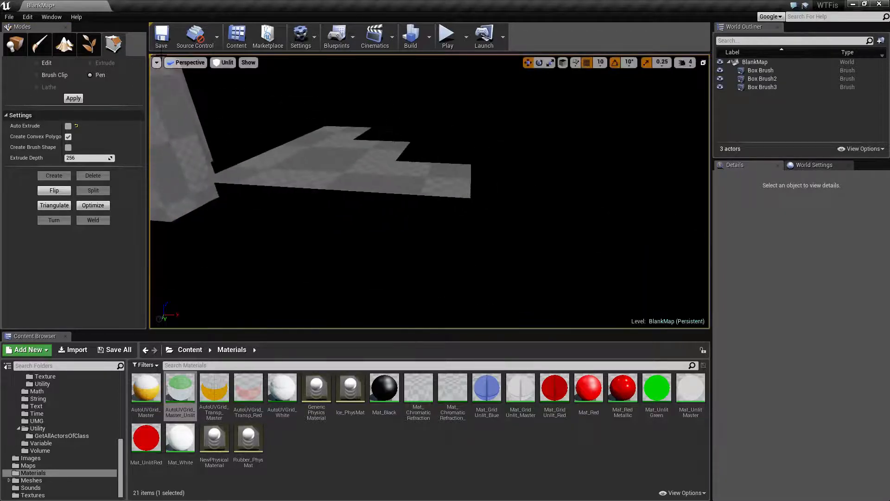
# Switch to the top view and delete all three brushes from the level
pyautogui.click(182, 63)
pyautogui.click(190, 93)
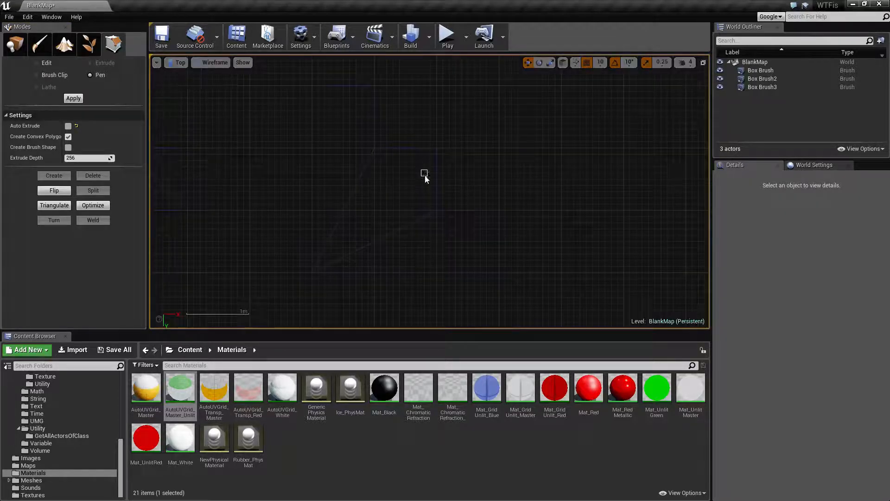
pyautogui.moveTo(425, 174); pyautogui.dragTo(541, 157, button='right')
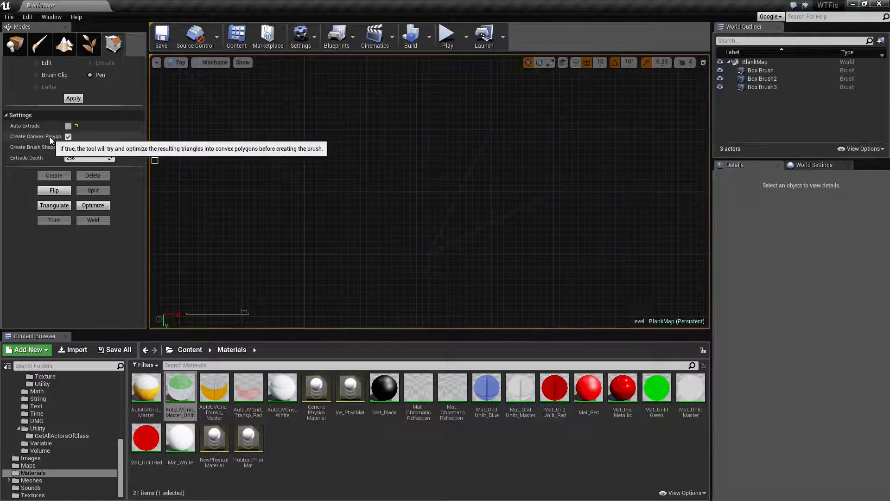
pyautogui.scroll(-2, 528, 208)
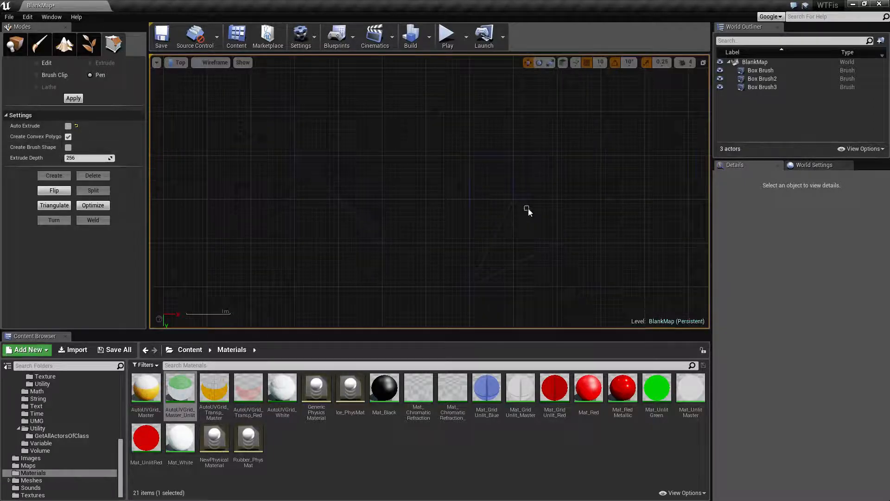
pyautogui.click(499, 219)
pyautogui.press('Delete')
pyautogui.click(343, 207)
pyautogui.moveTo(390, 164)
pyautogui.mouseDown(button='right')
pyautogui.moveTo(450, 177)
pyautogui.moveTo(446, 173)
pyautogui.mouseUp(button='right')
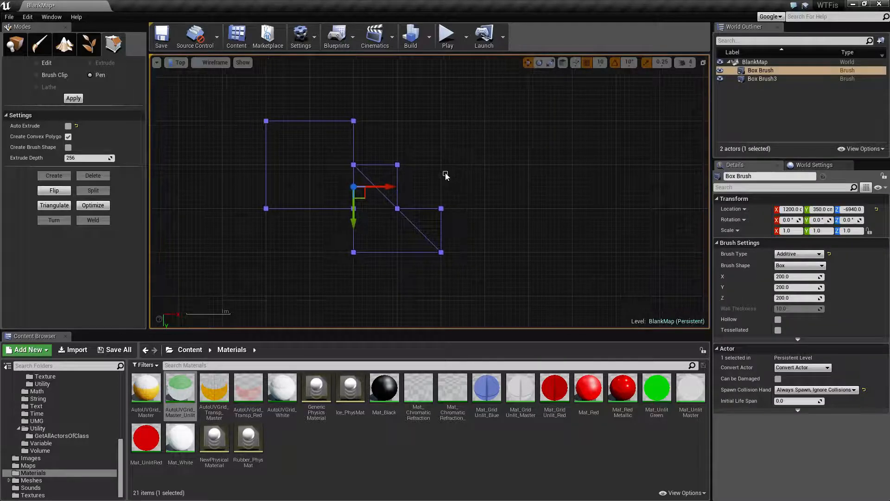
pyautogui.press('Delete')
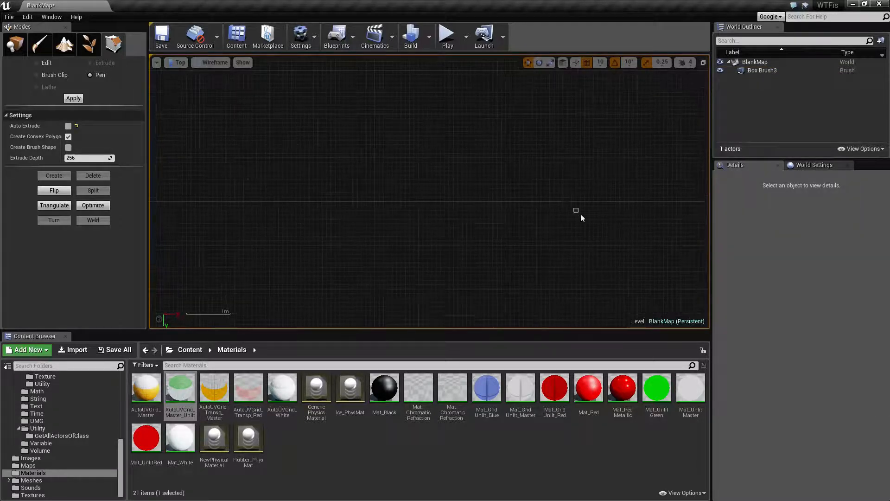
pyautogui.click(594, 228)
pyautogui.press('Delete')
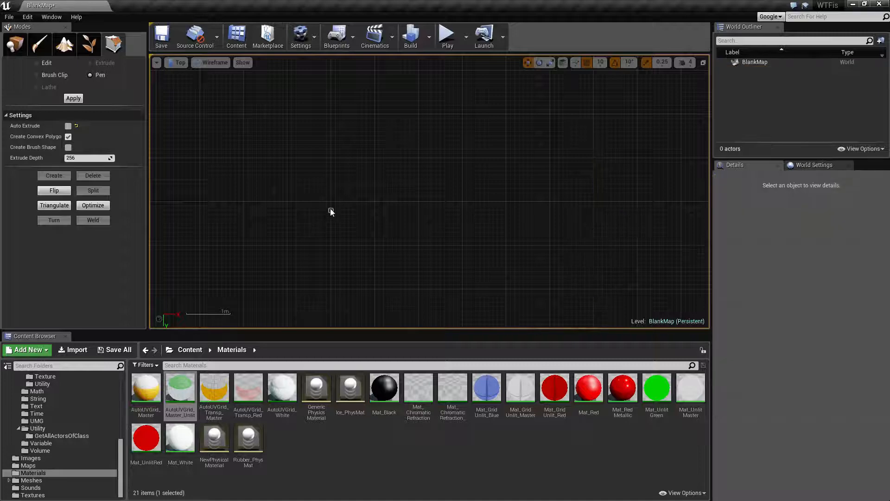
# Turn on Auto Extrude for the Pen tool
pyautogui.click(68, 125)
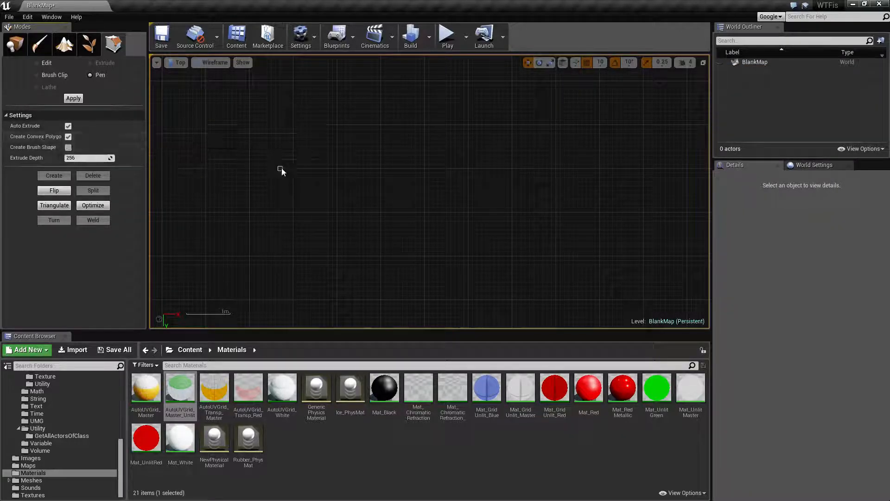
pyautogui.press('space')
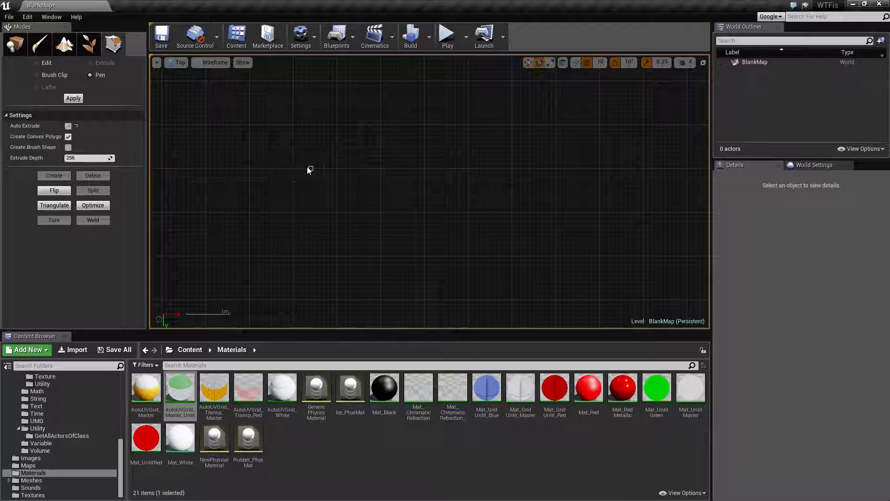
pyautogui.click(68, 126)
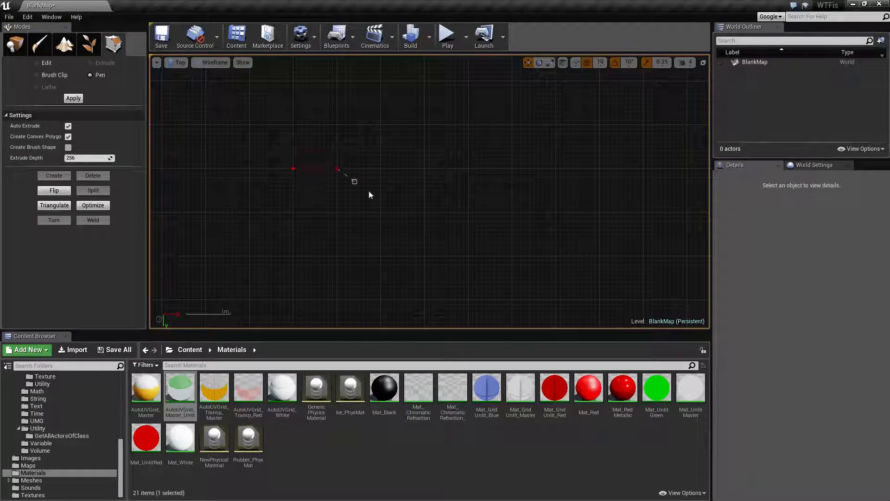
# Draw a closed irregular eleven-point outline about 5 m wide and 4 m tall in the top view to create an extruded brush
pyautogui.click(382, 211)
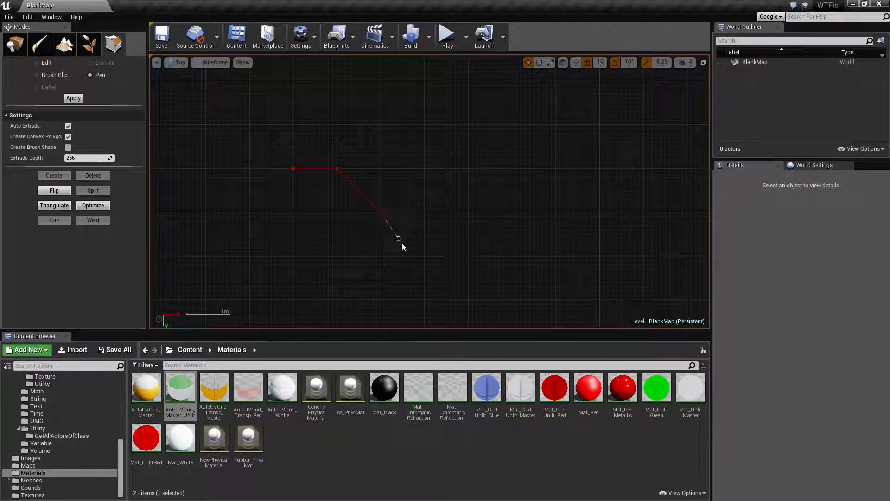
pyautogui.click(424, 256)
pyautogui.click(424, 300)
pyautogui.click(382, 302)
pyautogui.moveTo(369, 304); pyautogui.dragTo(376, 229, button='right')
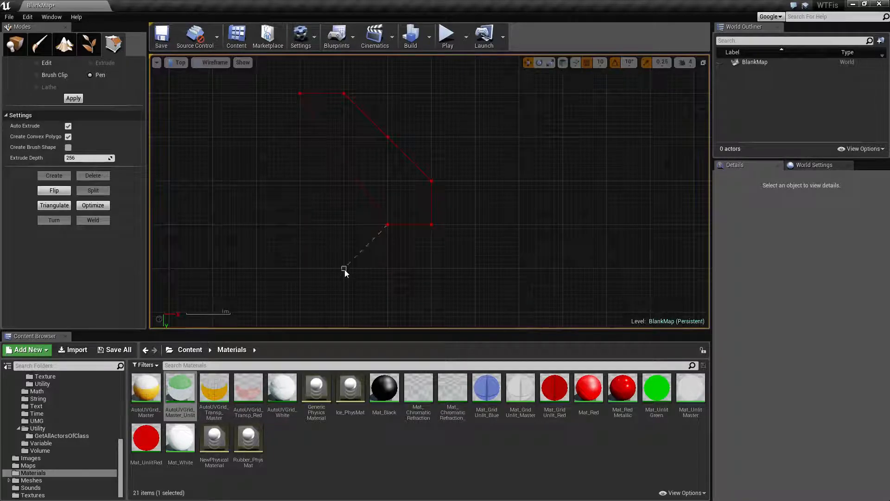
pyautogui.click(300, 268)
pyautogui.click(213, 137)
pyautogui.click(257, 93)
# Turn off Create Convex Polygons and draw a closed ten-point outline about 5 m wide and 4 m tall beside the first brush
pyautogui.click(68, 136)
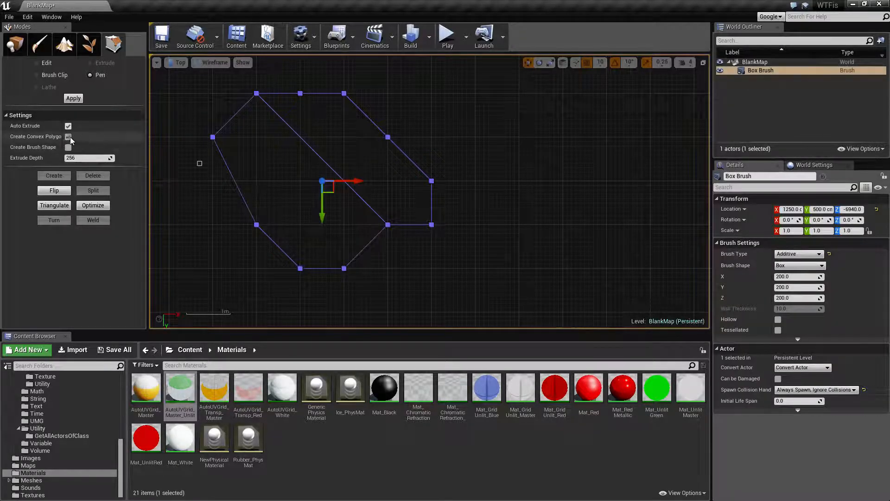
pyautogui.moveTo(501, 273)
pyautogui.mouseDown(button='right')
pyautogui.moveTo(398, 284)
pyautogui.moveTo(488, 302)
pyautogui.mouseUp(button='right')
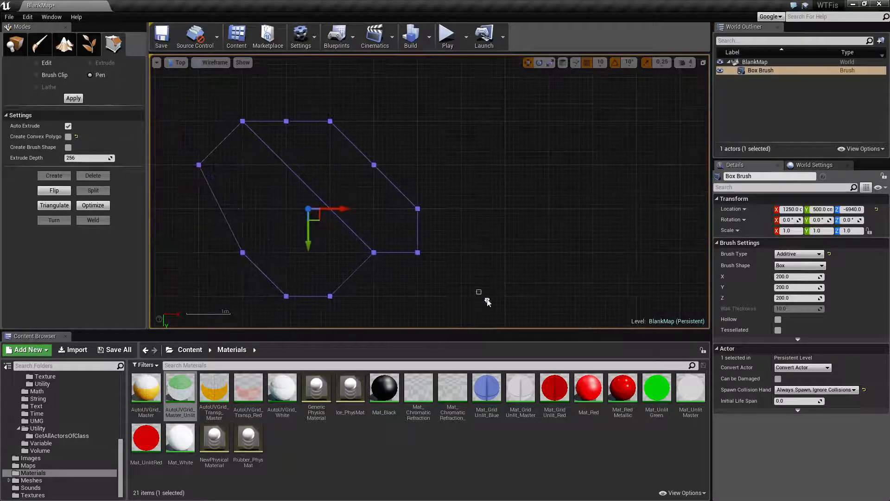
pyautogui.click(462, 124)
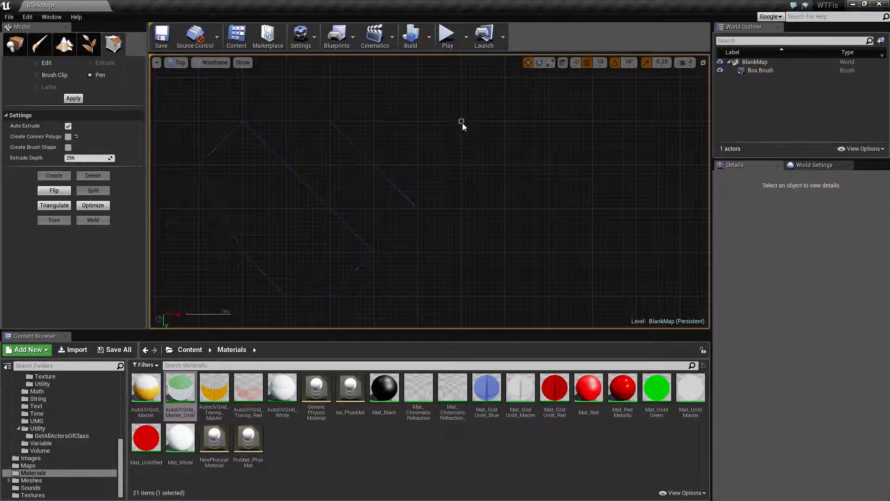
pyautogui.click(549, 122)
pyautogui.click(636, 210)
pyautogui.click(593, 253)
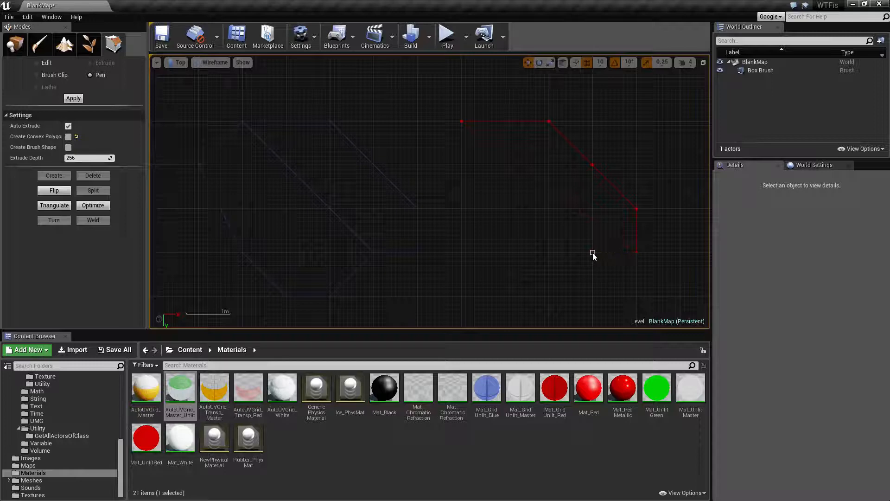
pyautogui.click(549, 295)
pyautogui.click(505, 296)
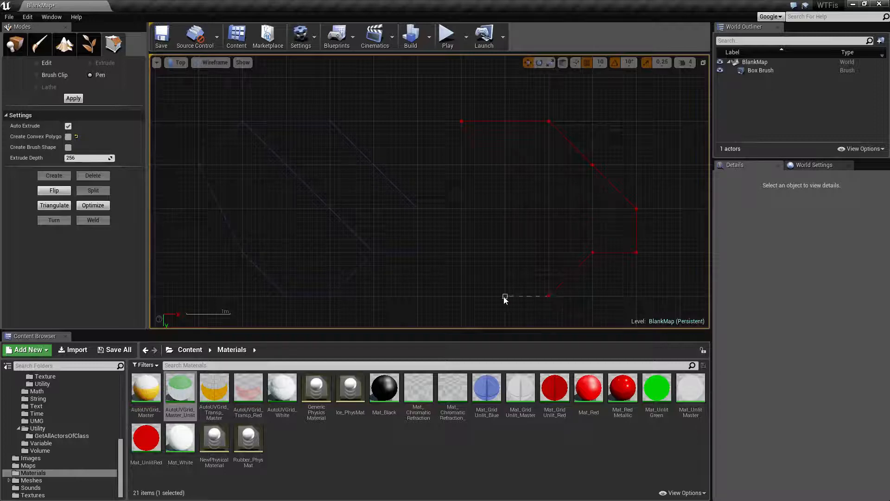
pyautogui.click(461, 253)
pyautogui.click(417, 166)
pyautogui.click(462, 122)
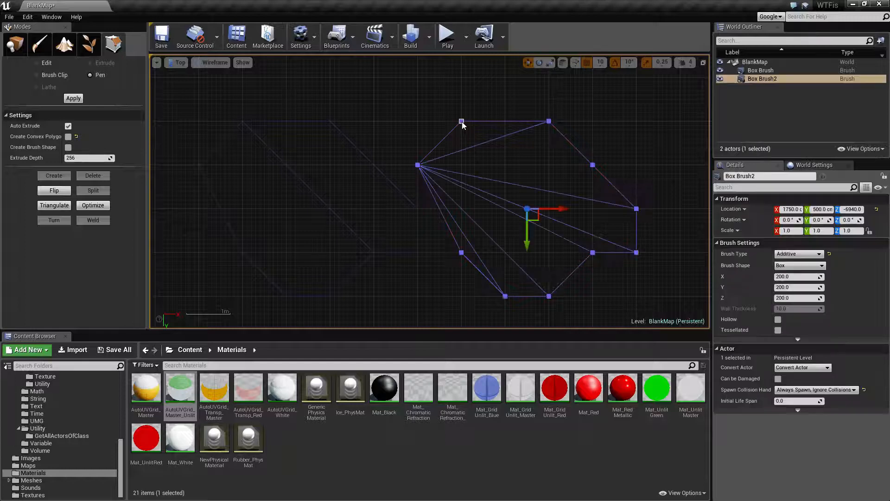
# Select both brushes together in the top view to compare how their surfaces are divided into polygons
pyautogui.moveTo(463, 249); pyautogui.dragTo(491, 247, button='right')
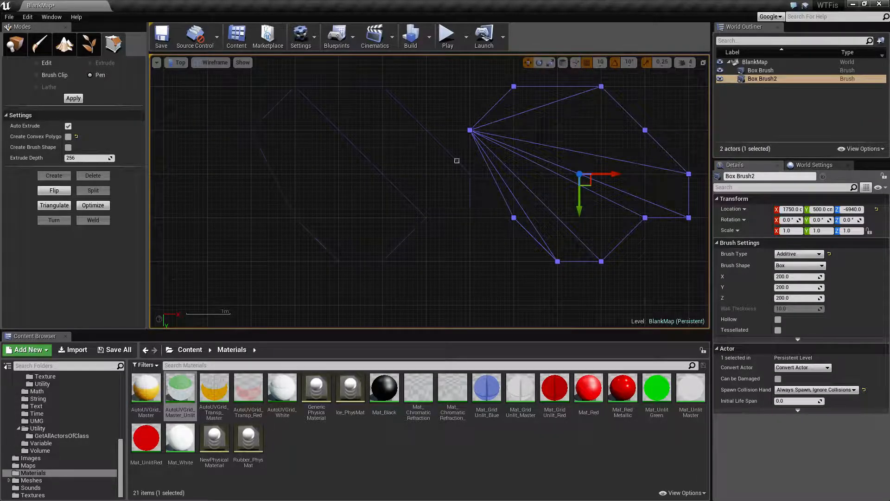
pyautogui.click(457, 161)
pyautogui.keyDown('ctrl'); pyautogui.click(501, 189); pyautogui.keyUp('ctrl')
pyautogui.moveTo(501, 239); pyautogui.dragTo(390, 270, button='right')
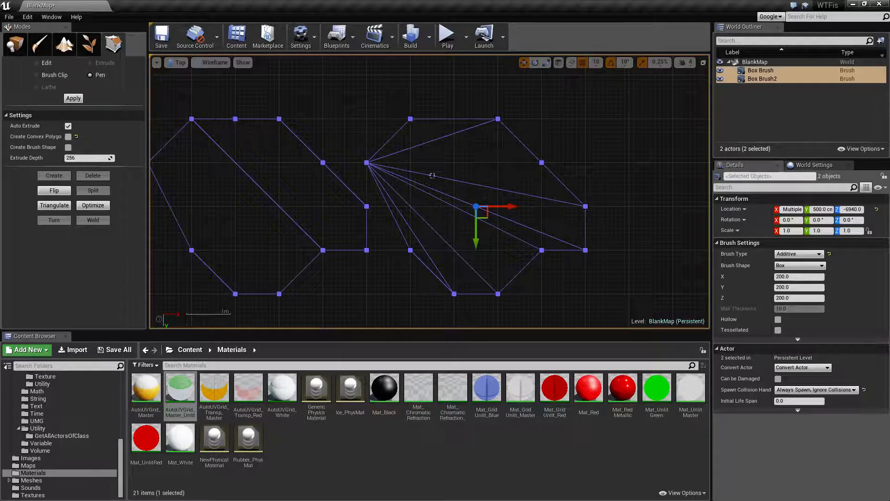
# Optimize the triangulated second brush to merge its triangles into convex polygons
pyautogui.click(549, 189)
pyautogui.click(528, 197)
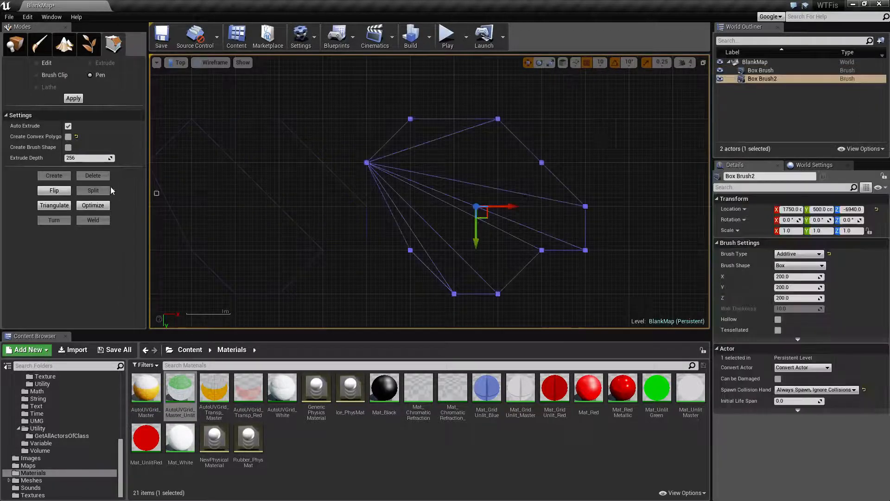
pyautogui.click(92, 205)
pyautogui.moveTo(349, 298); pyautogui.dragTo(427, 292, button='right')
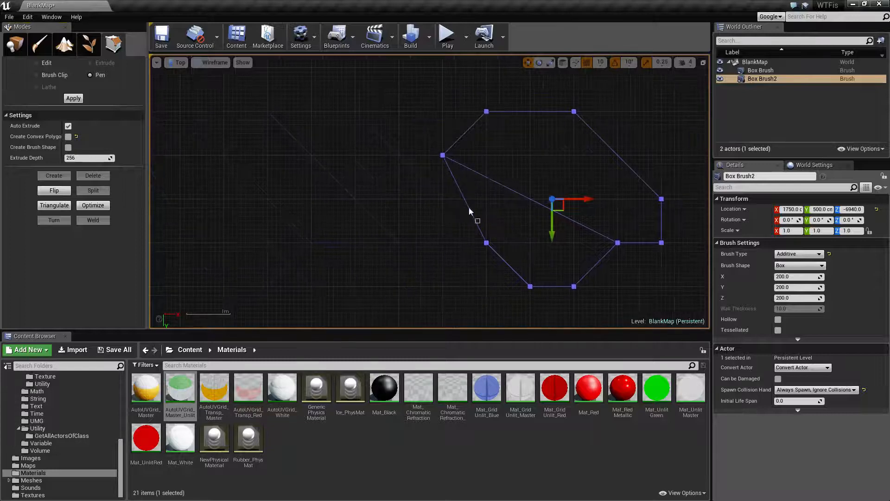
# Turn Create Convex Polygons back on and compare the polygon layout of the first brush with the optimized second brush
pyautogui.click(329, 173)
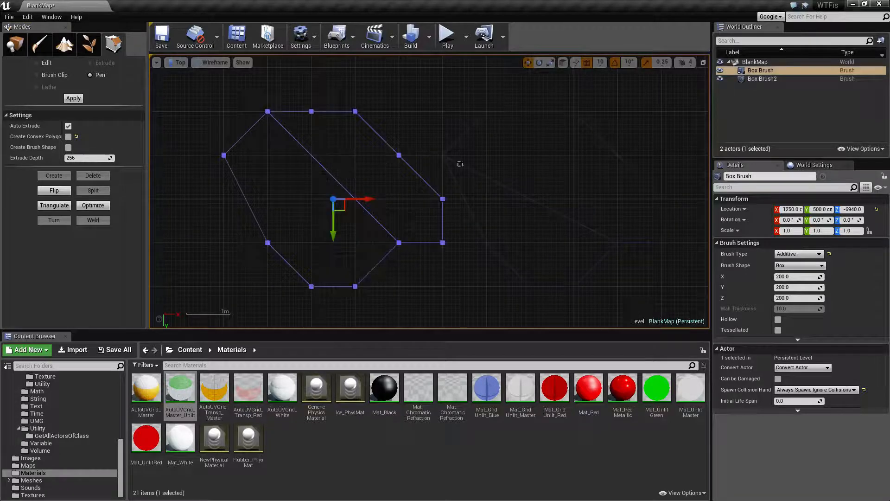
pyautogui.click(460, 164)
pyautogui.click(355, 199)
pyautogui.click(68, 136)
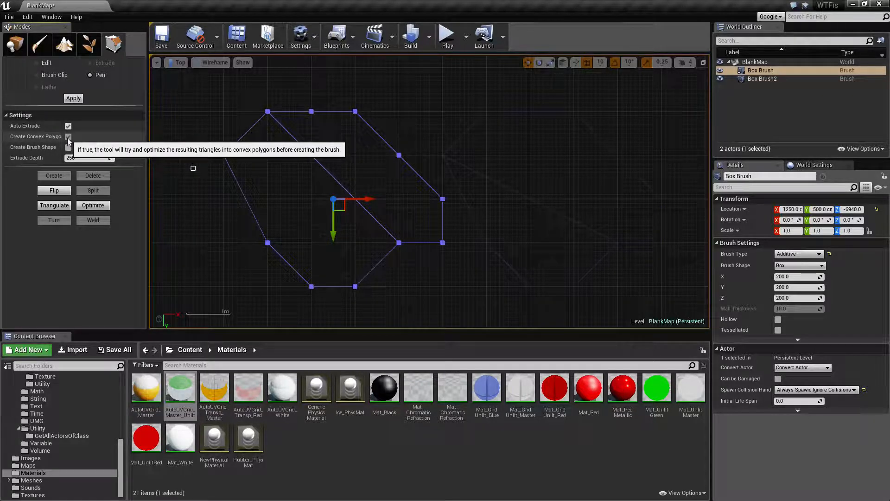
pyautogui.click(477, 221)
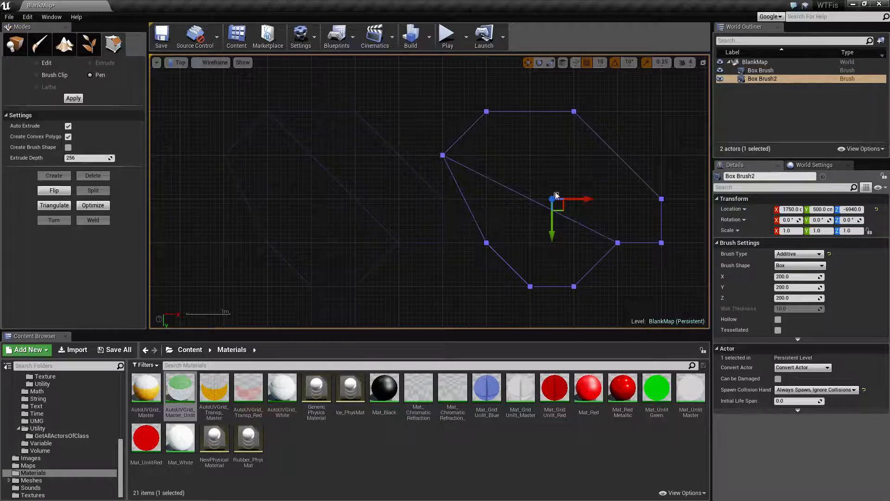
pyautogui.click(364, 207)
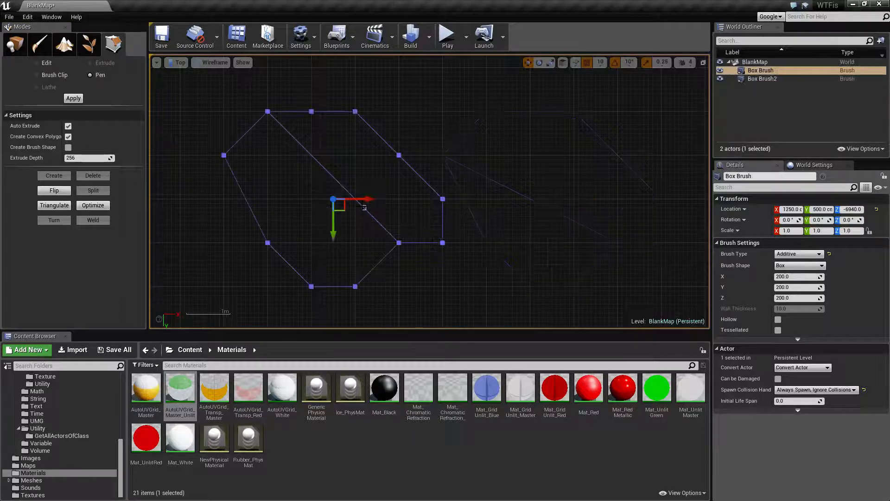
pyautogui.click(478, 234)
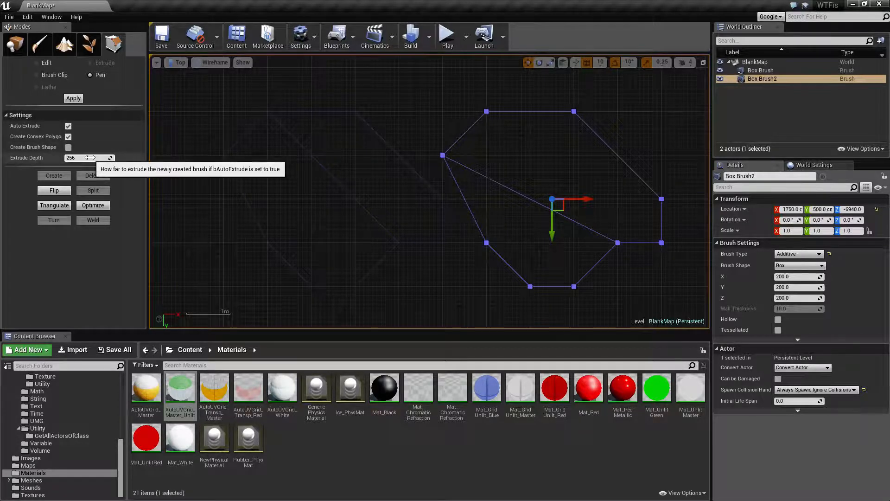
# Switch to the perspective view, inspect a side face of the first extruded brush, and clear the selection
pyautogui.click(88, 158)
pyautogui.click(173, 62)
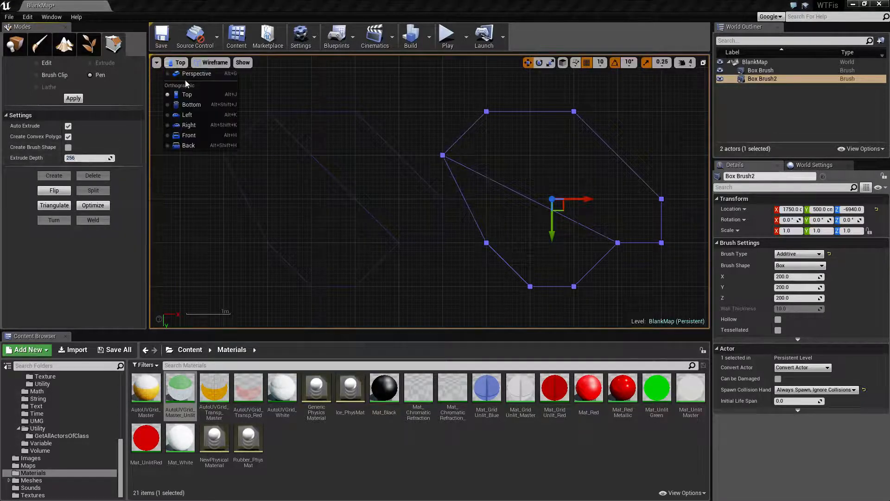
pyautogui.click(185, 75)
pyautogui.moveTo(378, 199)
pyautogui.mouseDown(button='right')
pyautogui.moveTo(377, 181)
pyautogui.moveTo(352, 179)
pyautogui.moveTo(359, 155)
pyautogui.mouseUp(button='right')
pyautogui.click(360, 155)
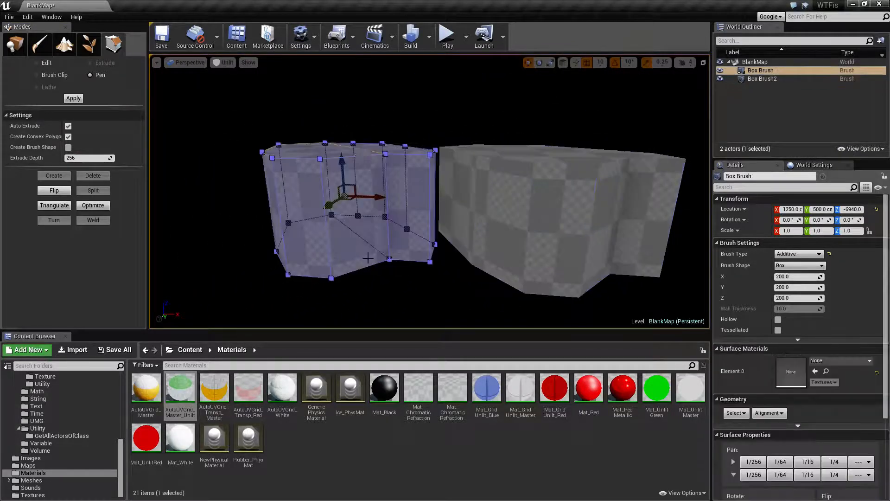
pyautogui.click(368, 263)
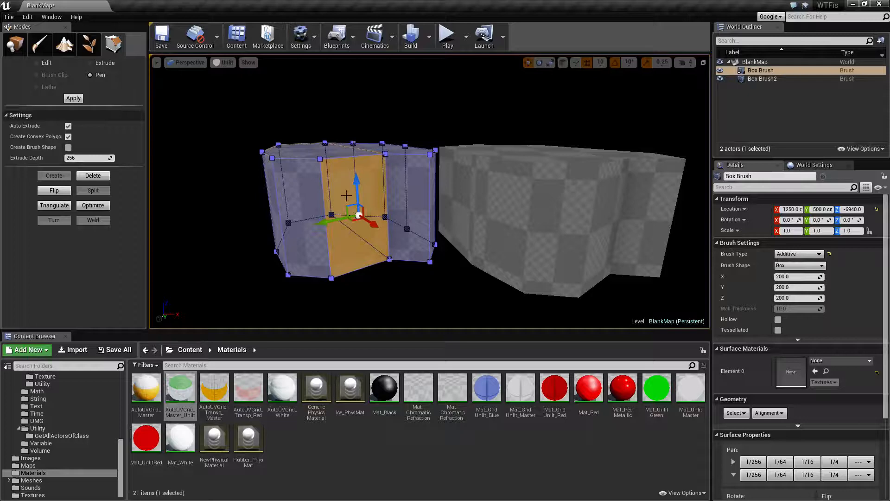
pyautogui.click(541, 125)
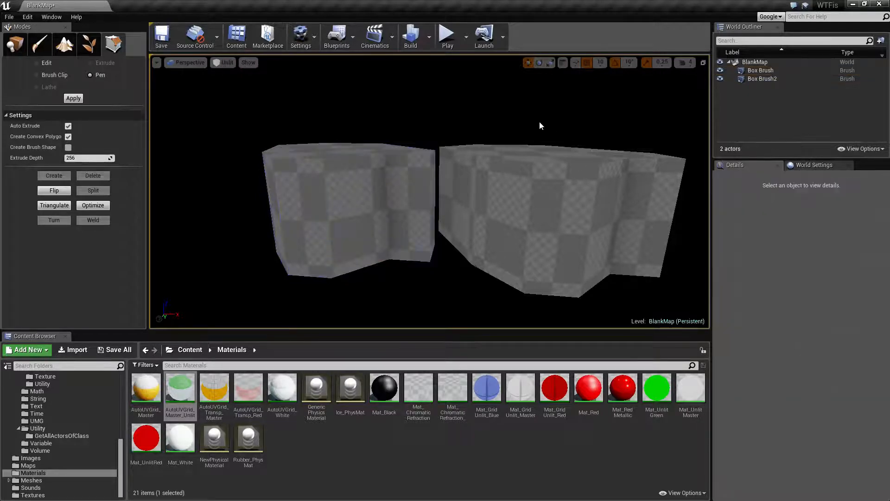